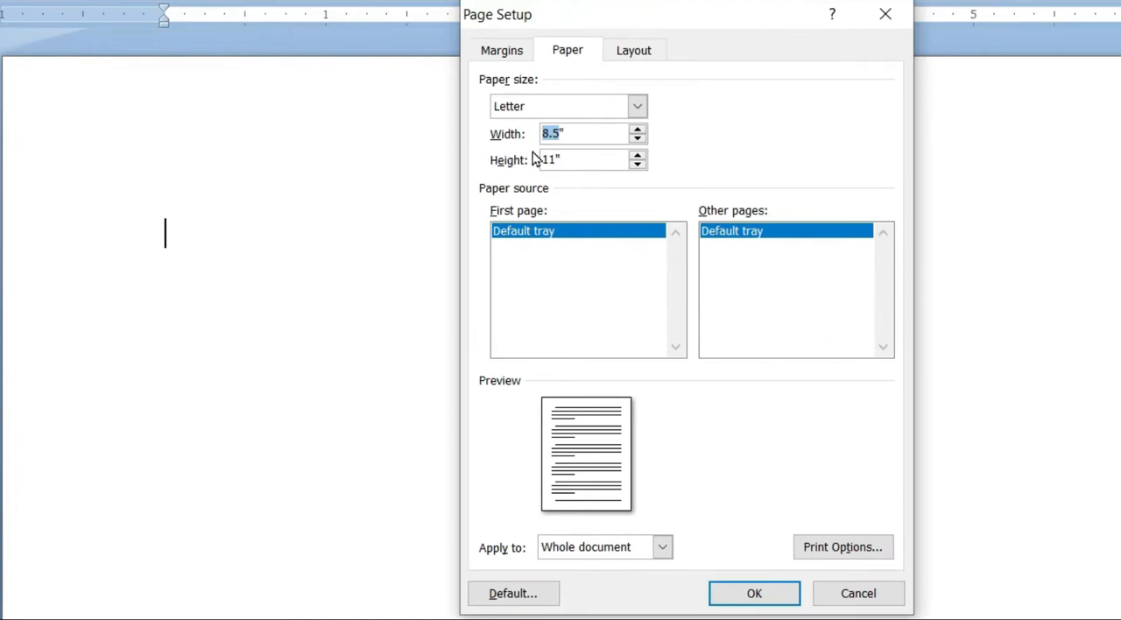
Step: Set the paper size of the whole document to 3.5" wide and 2.25" high
type("3.5")
left_click_drag(570, 162, 540, 160)
type("2.25")
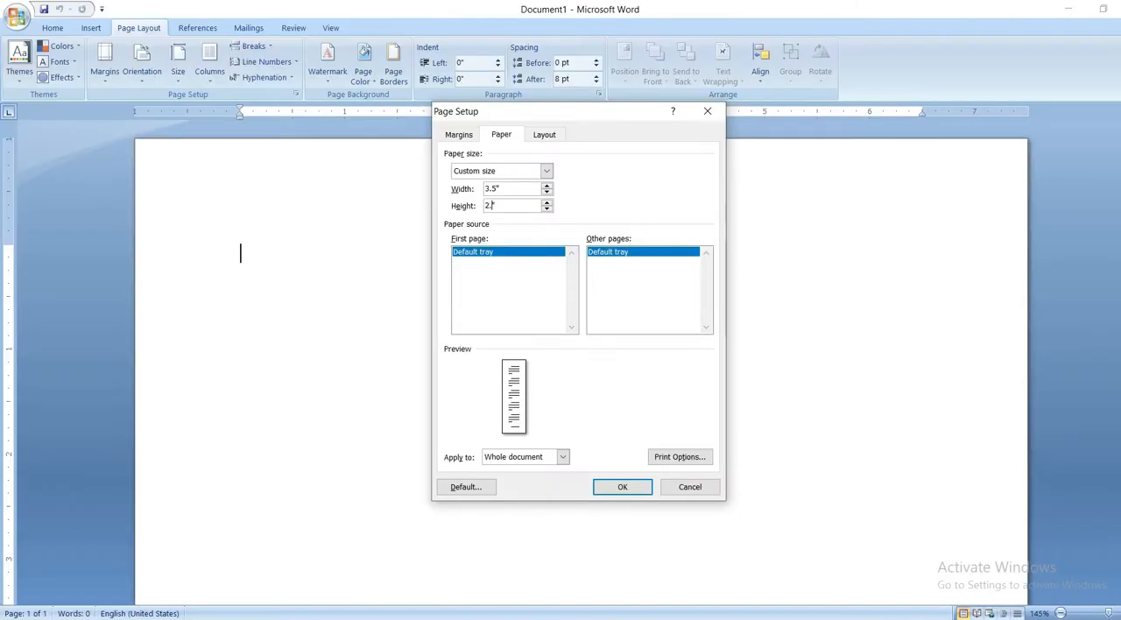
key("Return")
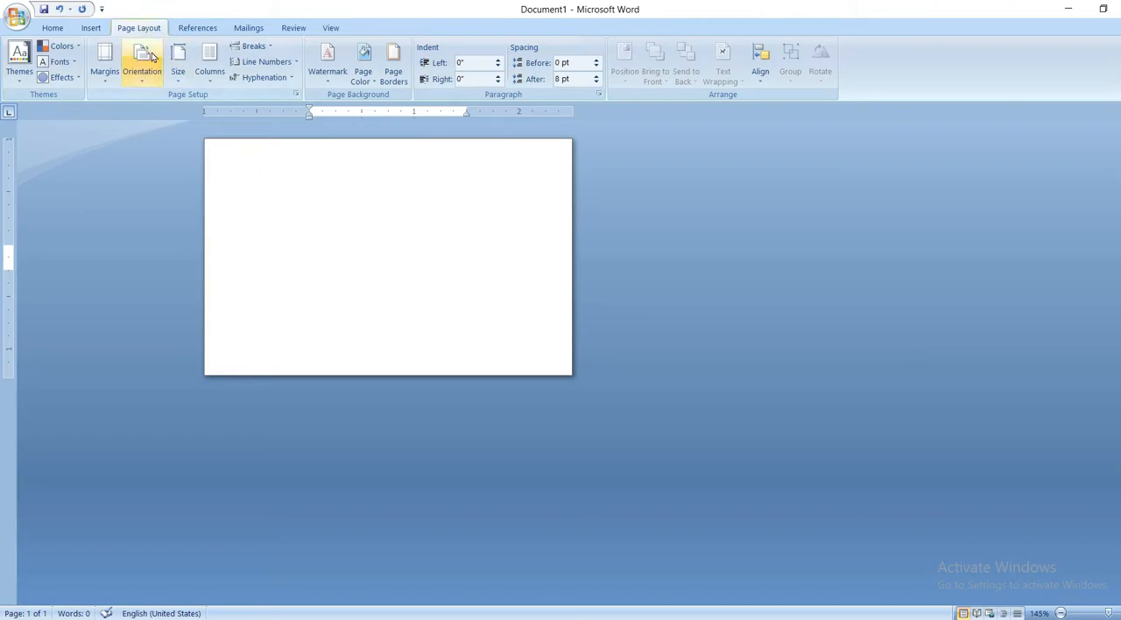
Step: Set up a Box page border with a solid line 3 pt wide
left_click(391, 77)
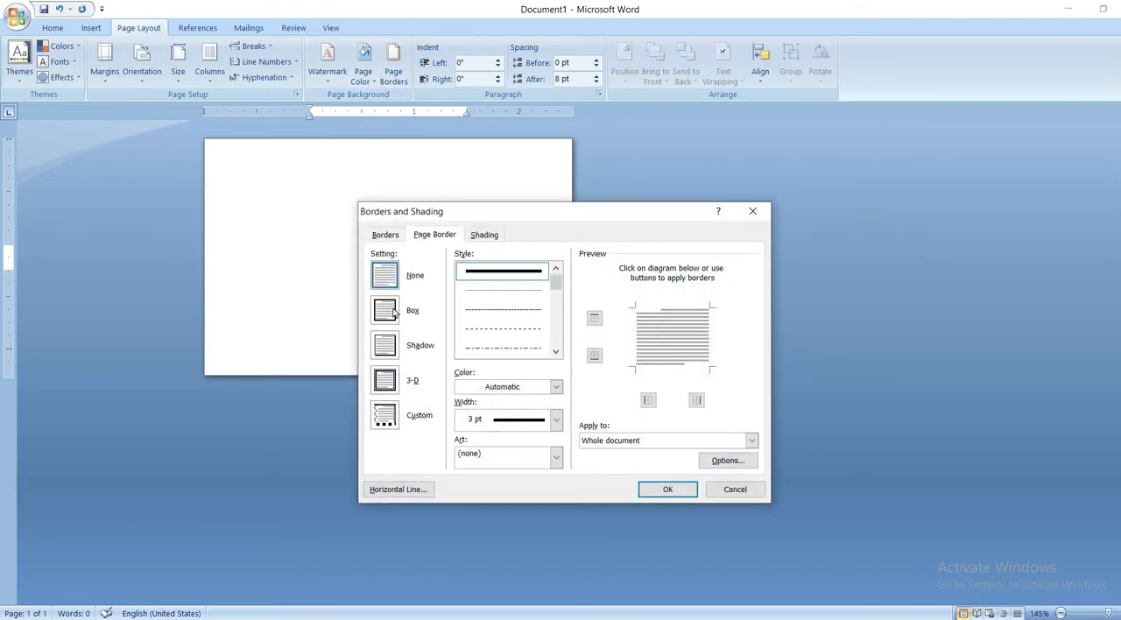
left_click(390, 312)
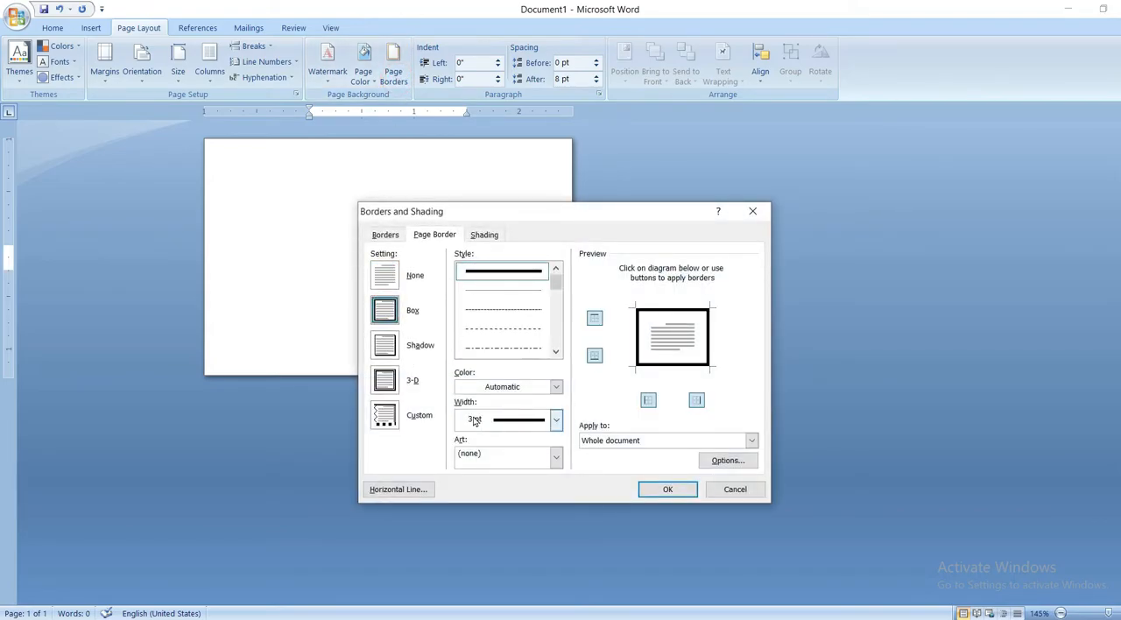
left_click(557, 421)
left_click(537, 563)
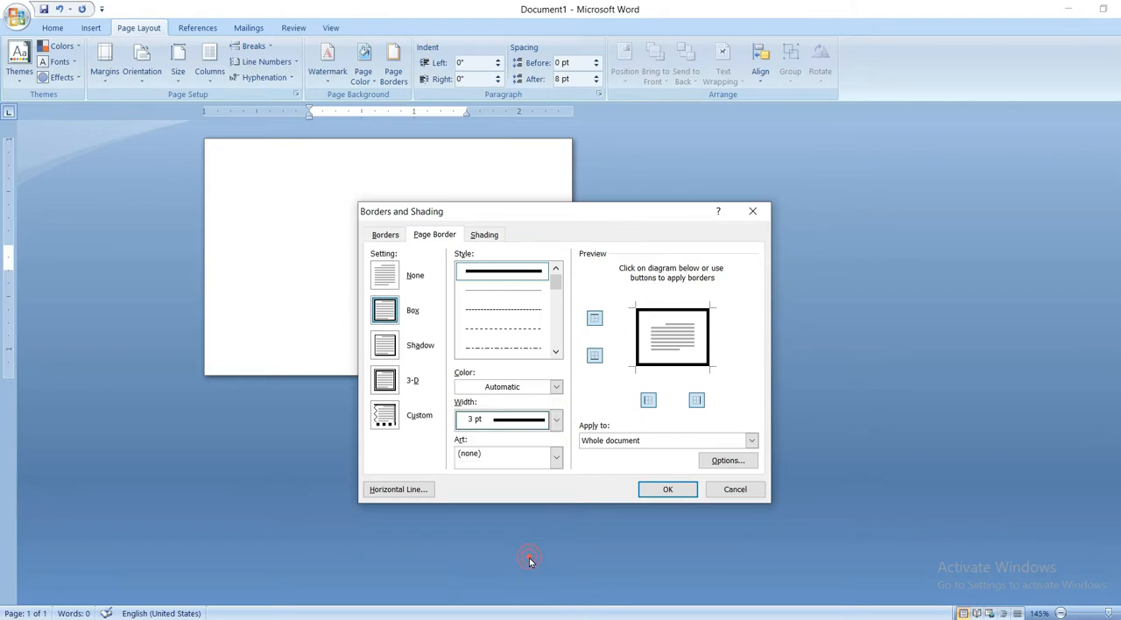
Step: Set the page border's top, bottom, left and right margins to 1 pt and apply the border
left_click(730, 460)
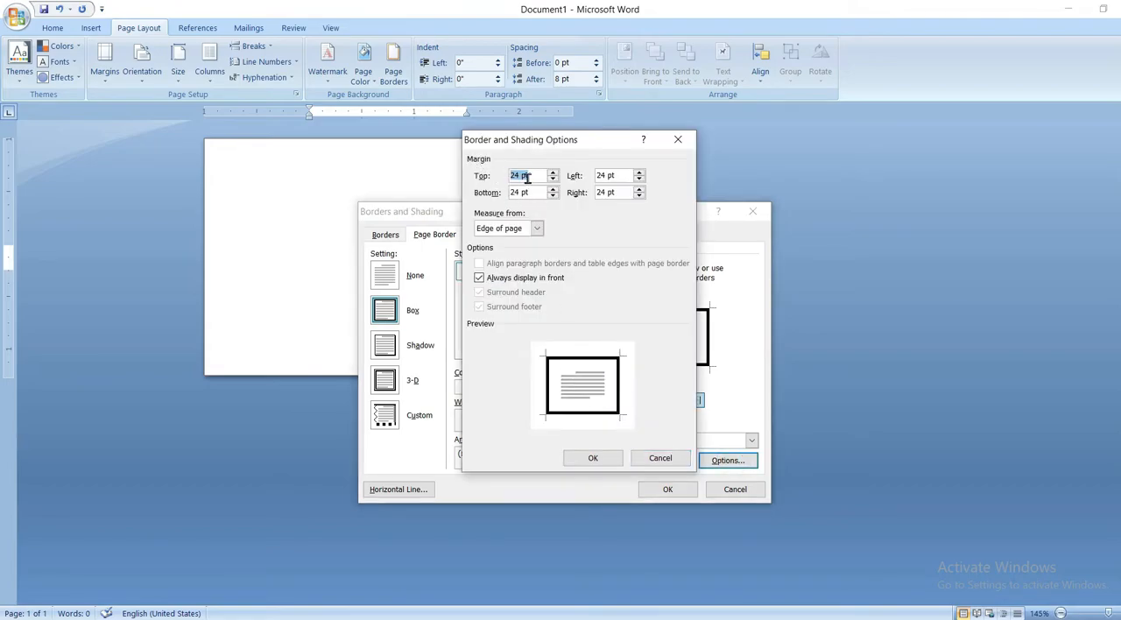
type("1")
key("Tab")
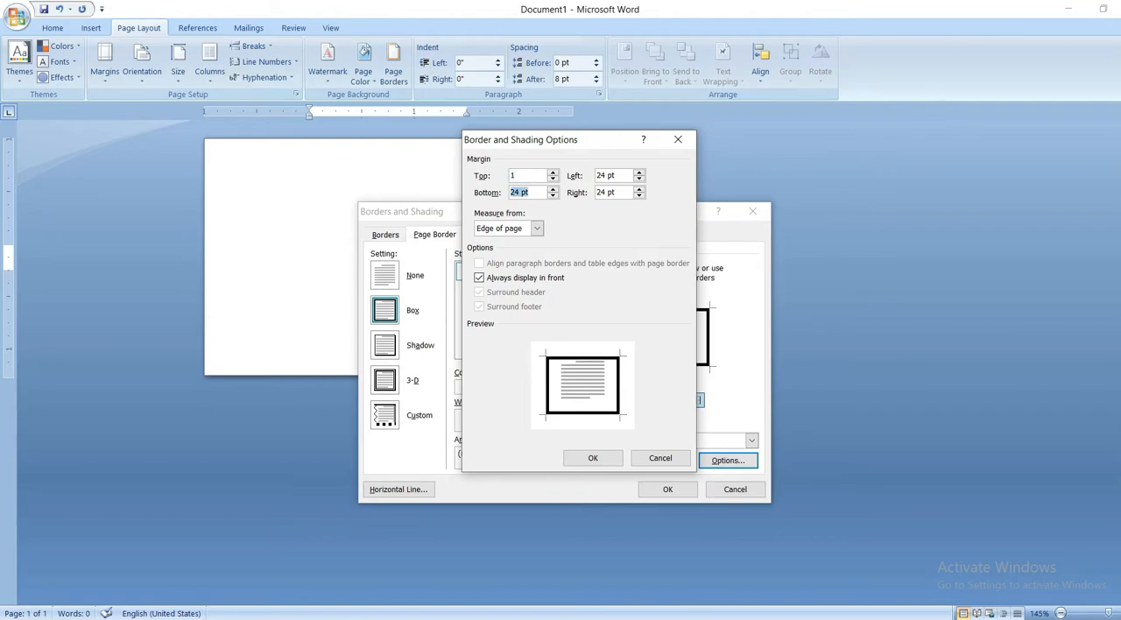
type("1")
key("Tab")
type("1")
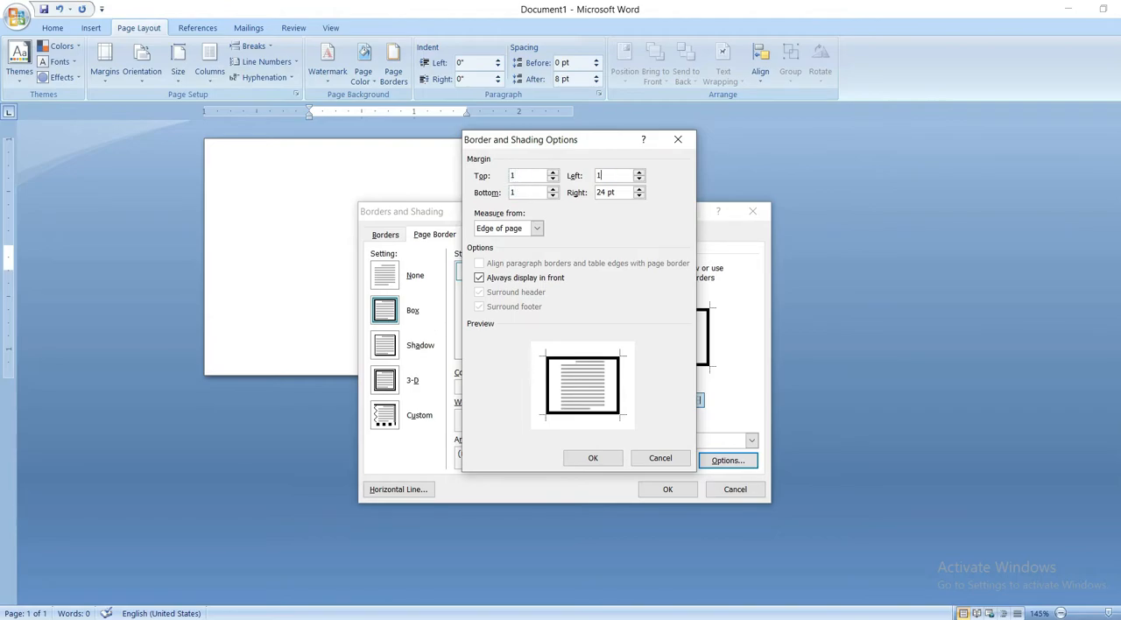
key("Tab")
type("1")
left_click(604, 459)
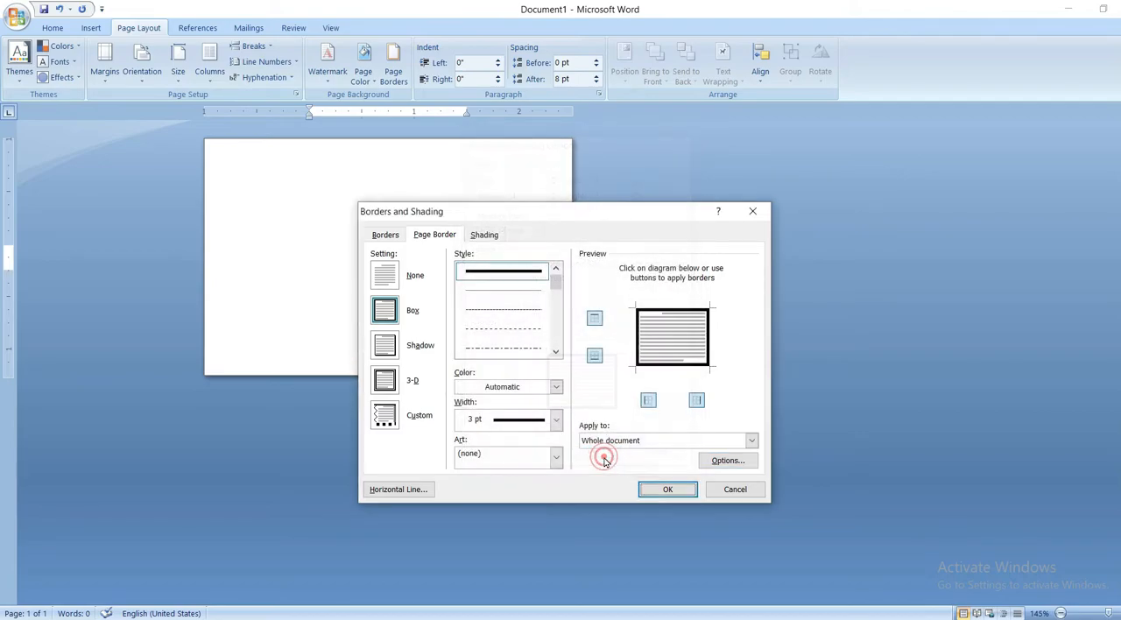
left_click(667, 489)
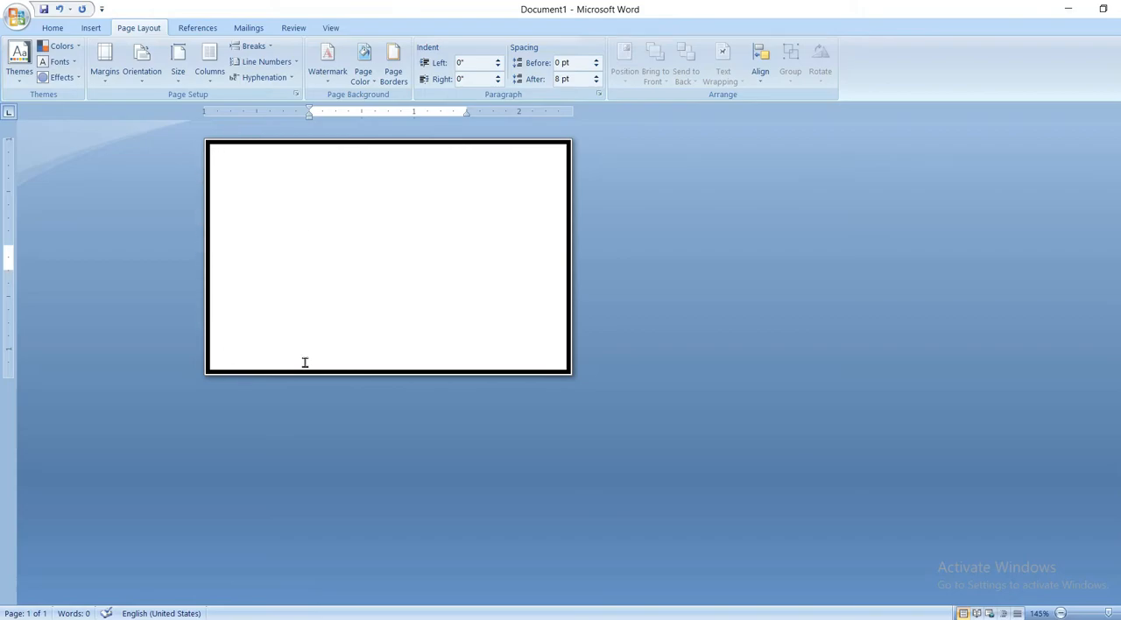
Step: Draw a text box across the full width of the card's upper edge and apply the green text box style
scroll(468, 253, "up", 3)
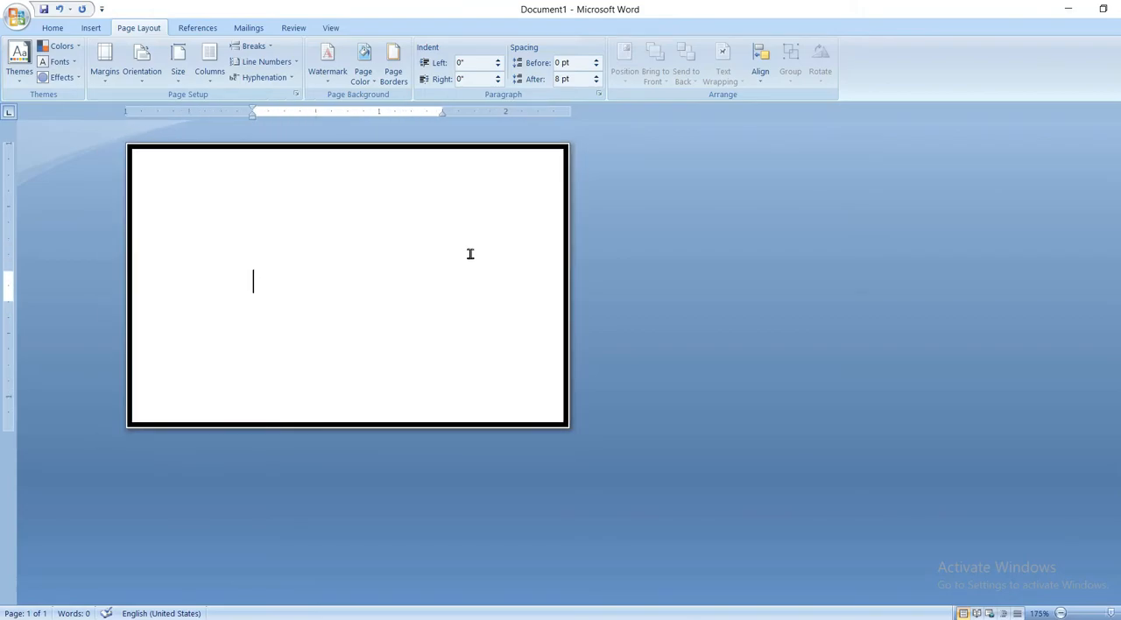
scroll(469, 254, "up", 3)
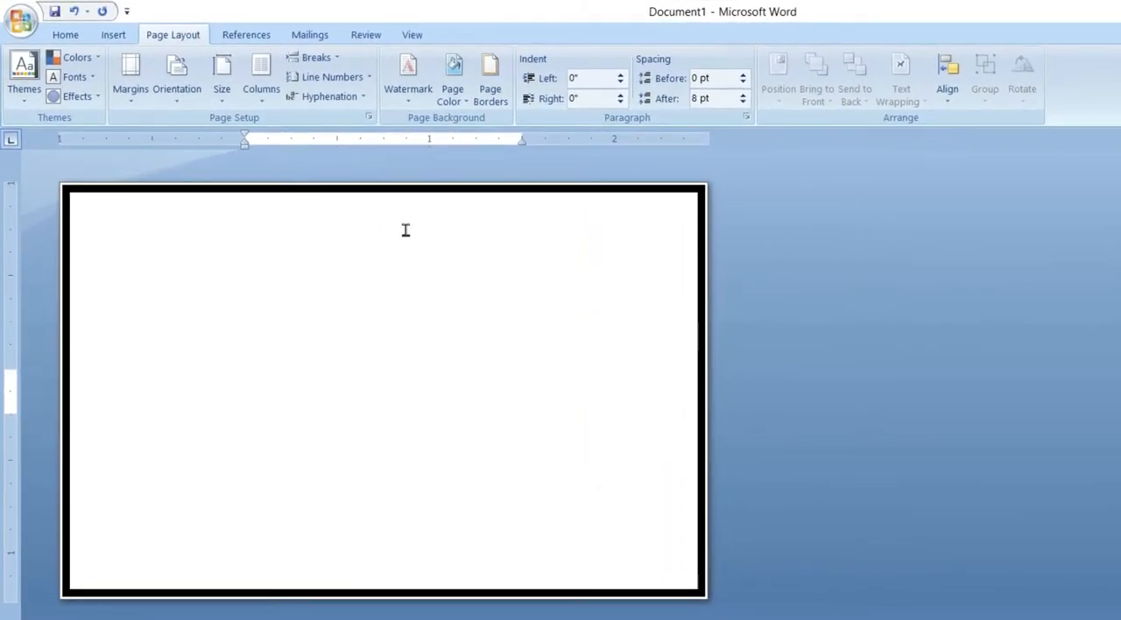
left_click(113, 34)
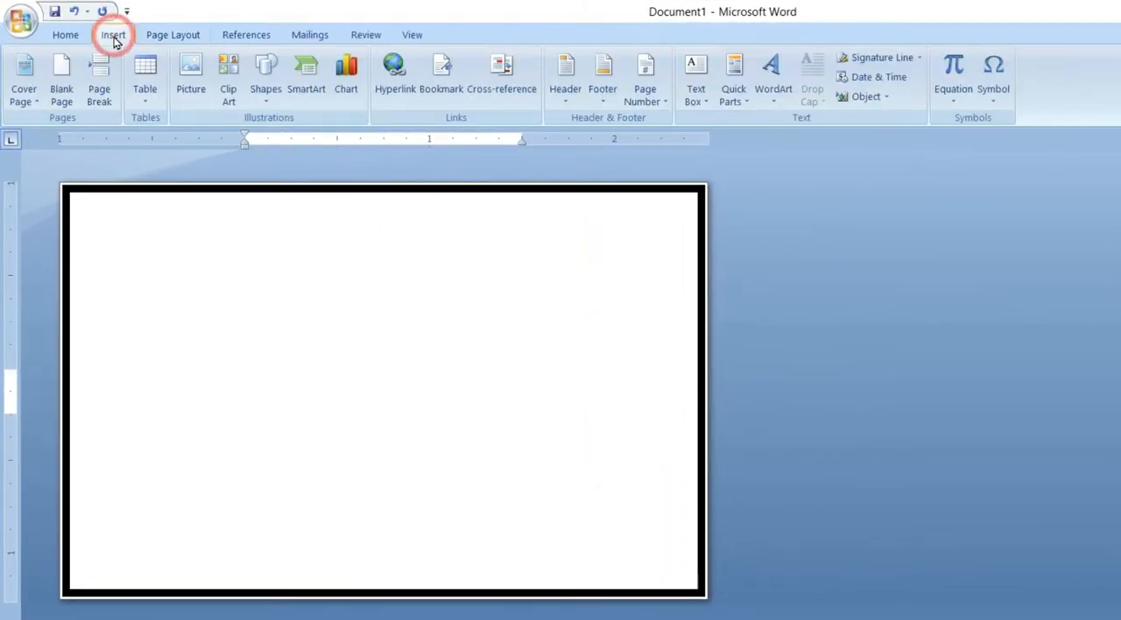
left_click(269, 98)
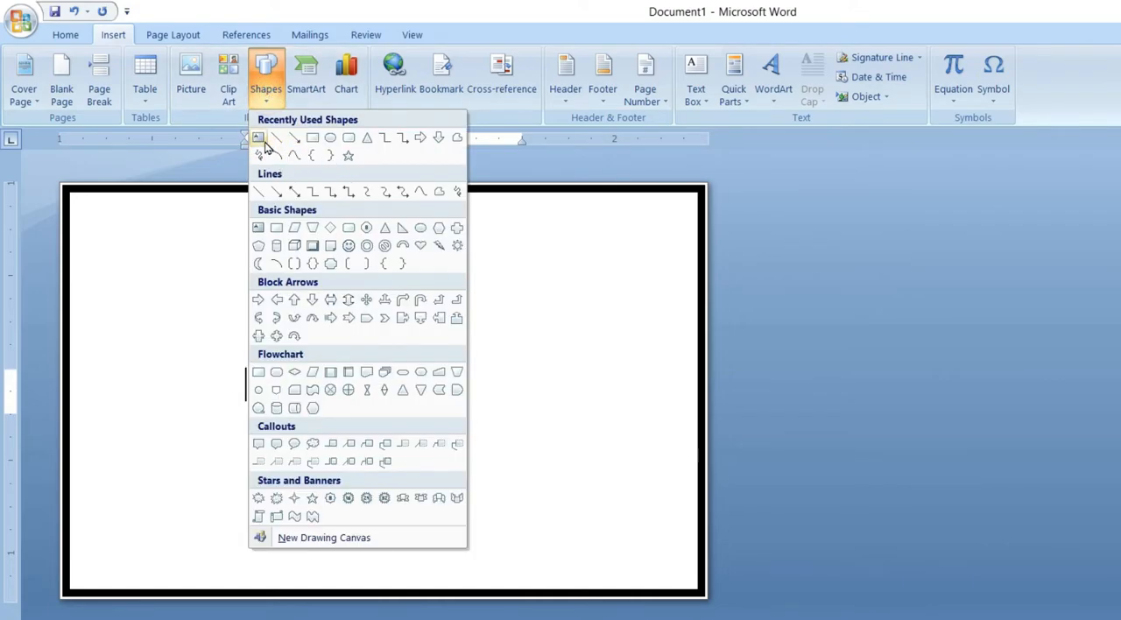
left_click(260, 138)
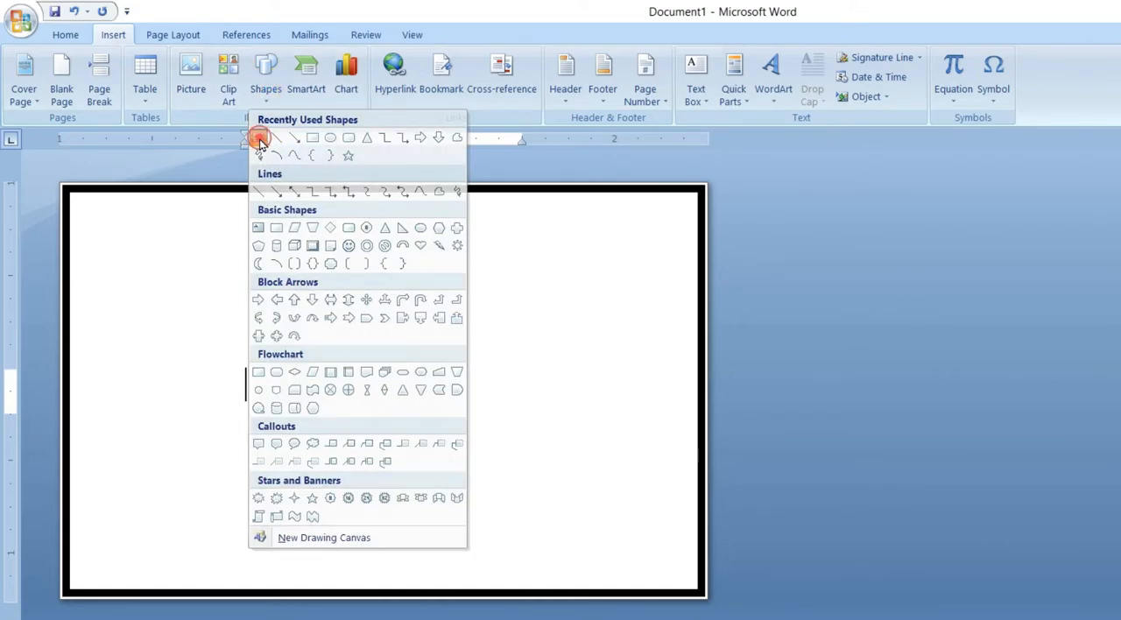
left_click_drag(73, 197, 693, 275)
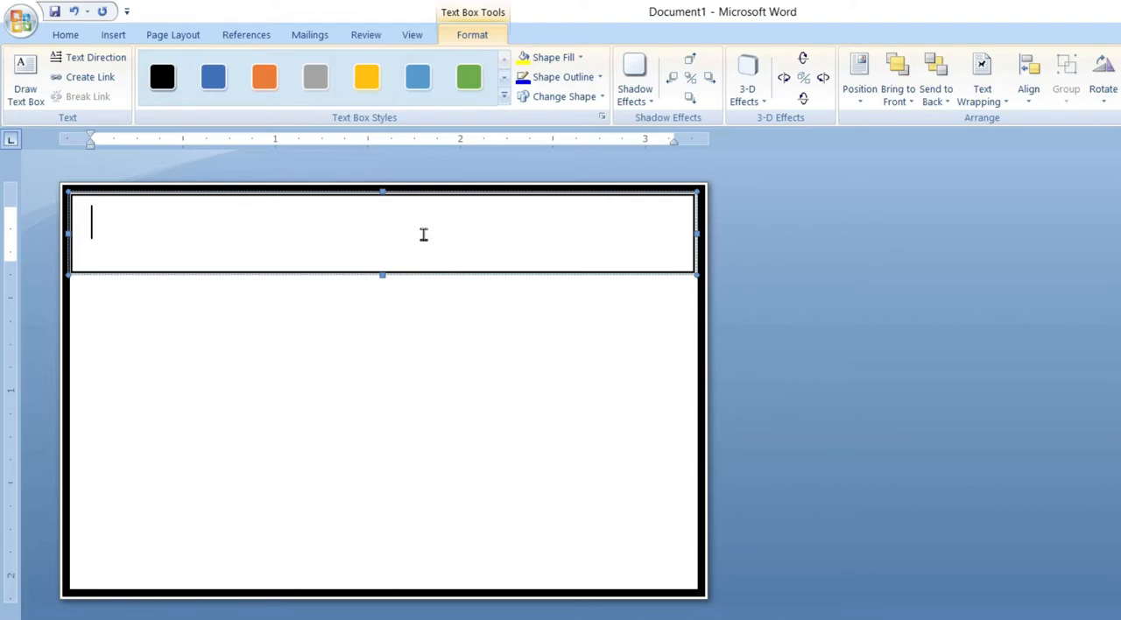
left_click(469, 83)
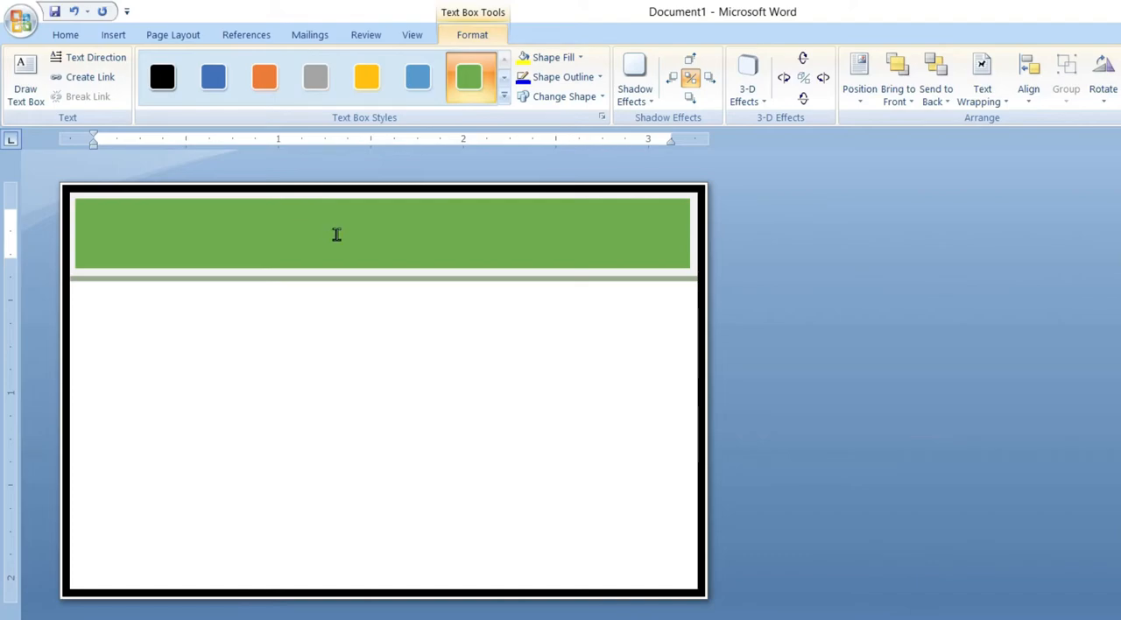
Step: Enter the centred heading "Naman Public School" in the green text box
left_click(66, 34)
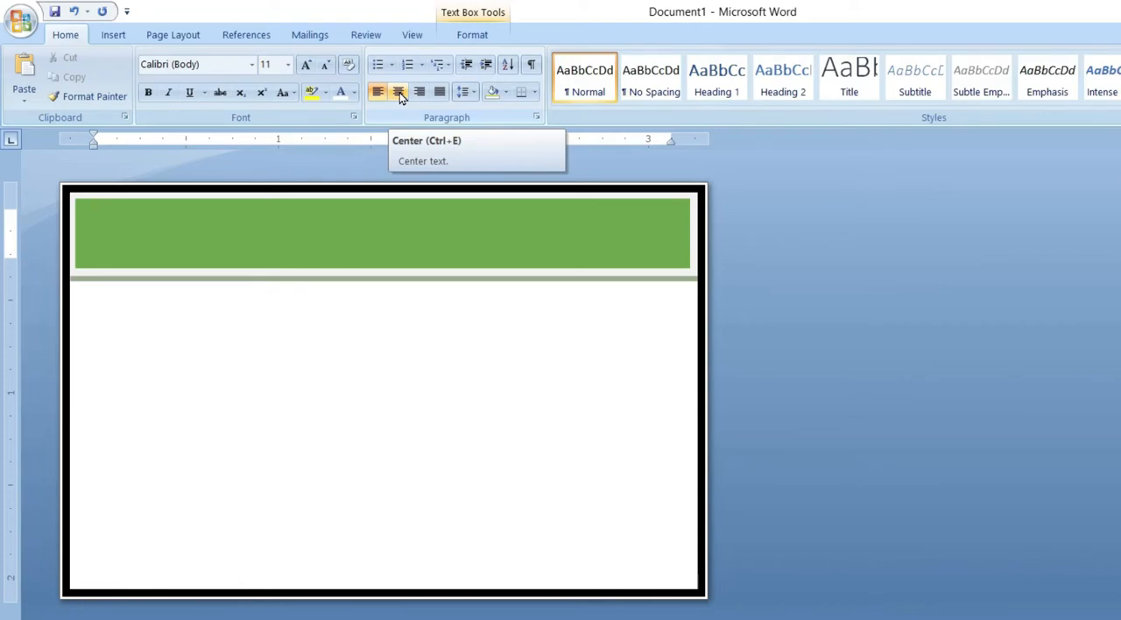
left_click(399, 93)
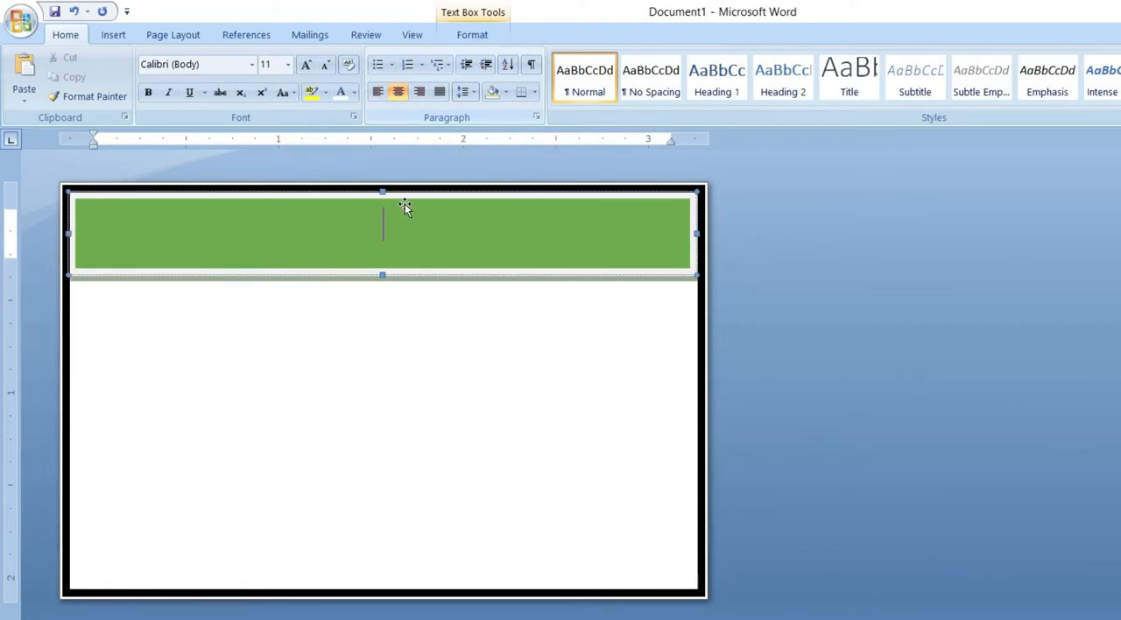
type("N")
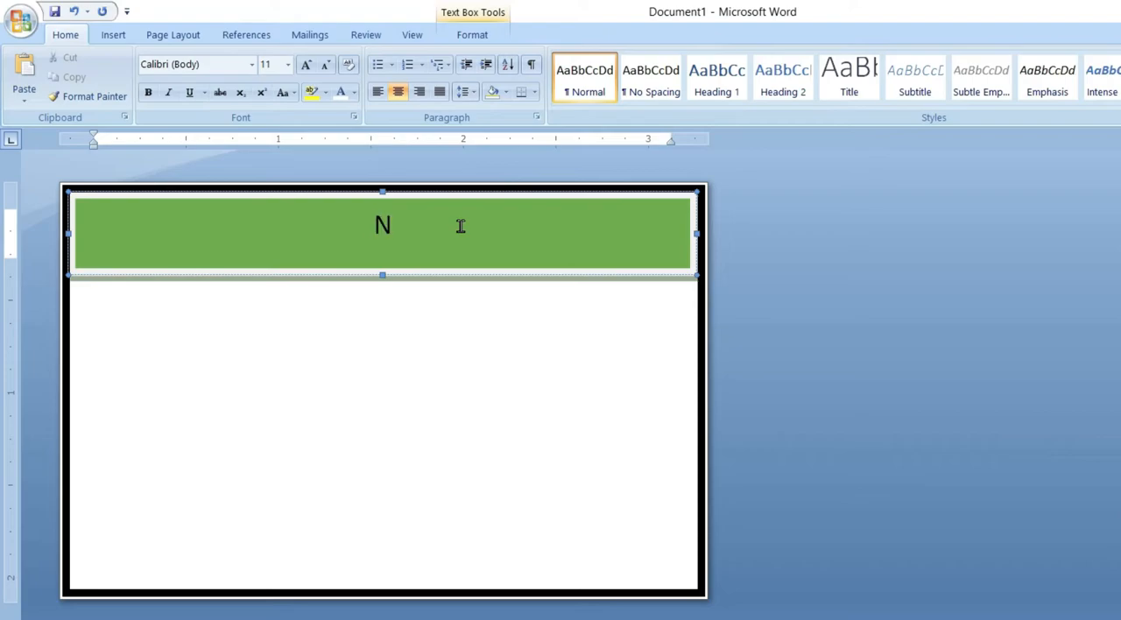
type("aman Public School")
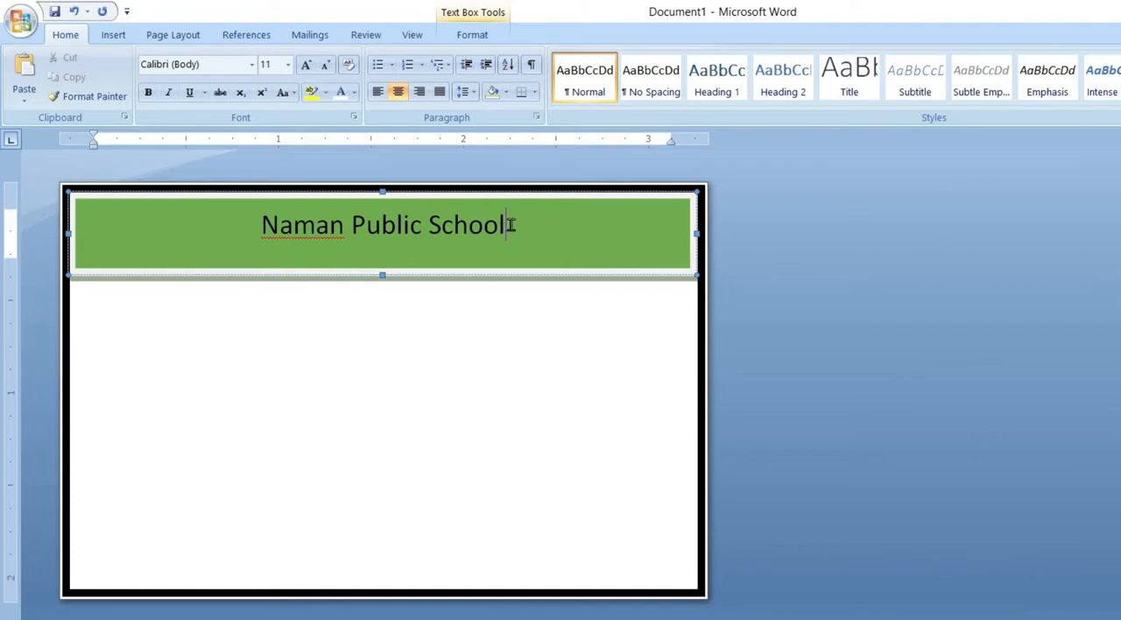
Step: Make the school name bold and set its font to Arial Black
triple_click(511, 225)
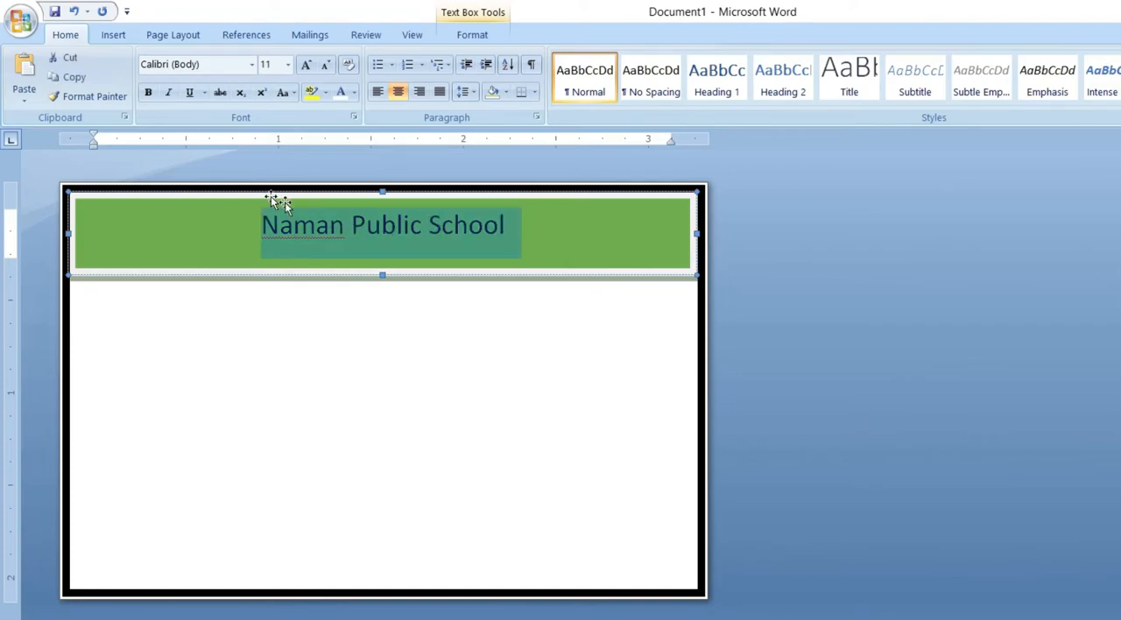
left_click(148, 92)
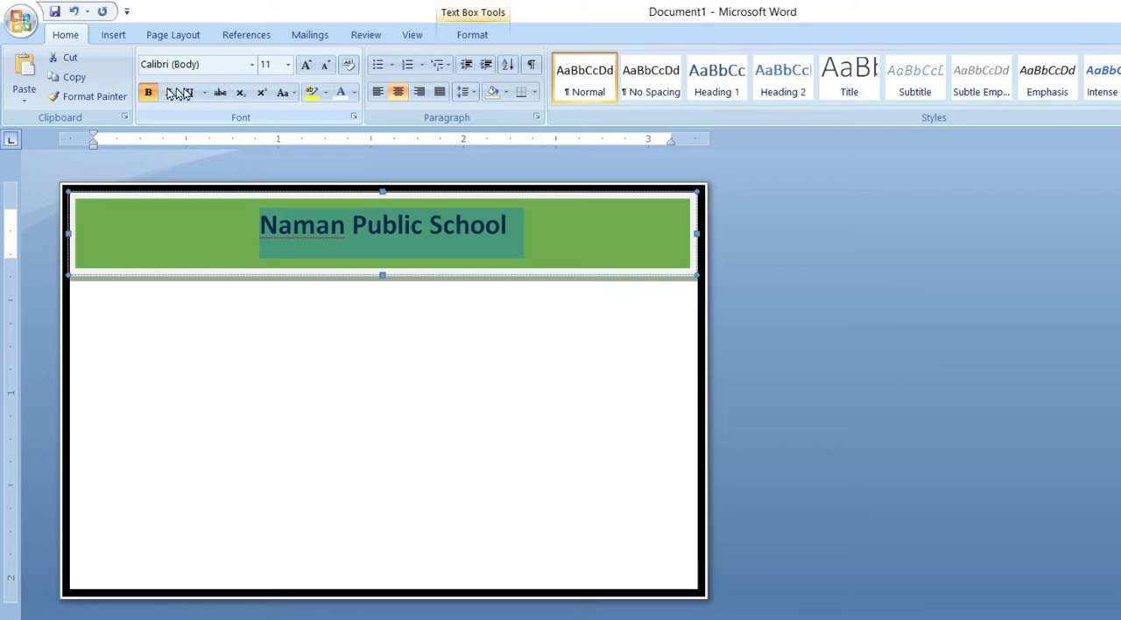
left_click(251, 65)
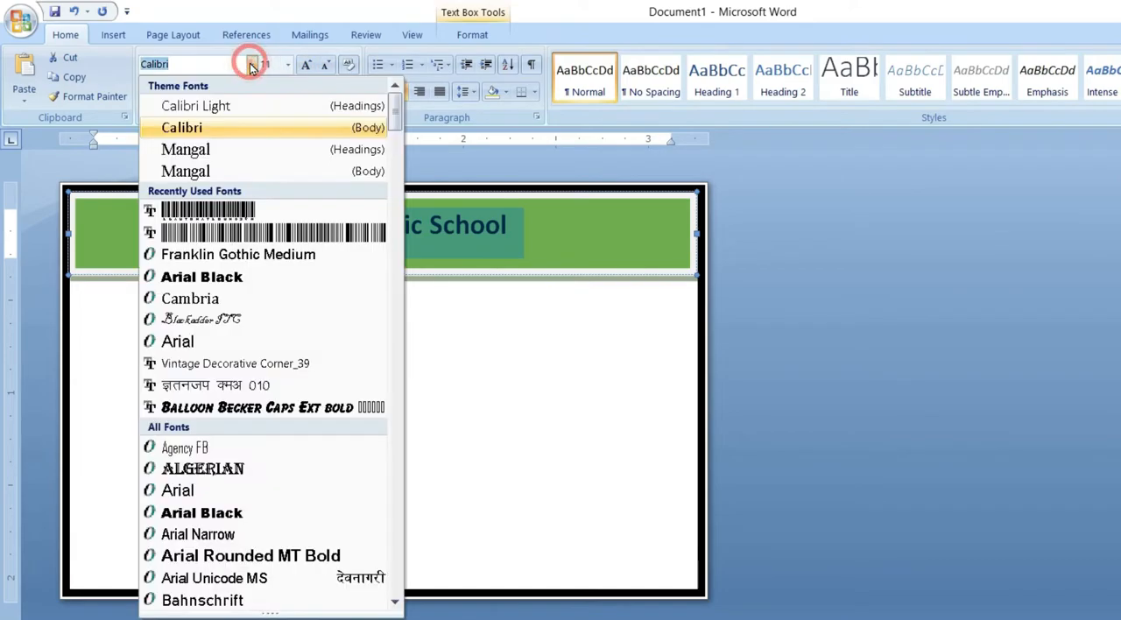
left_click(251, 278)
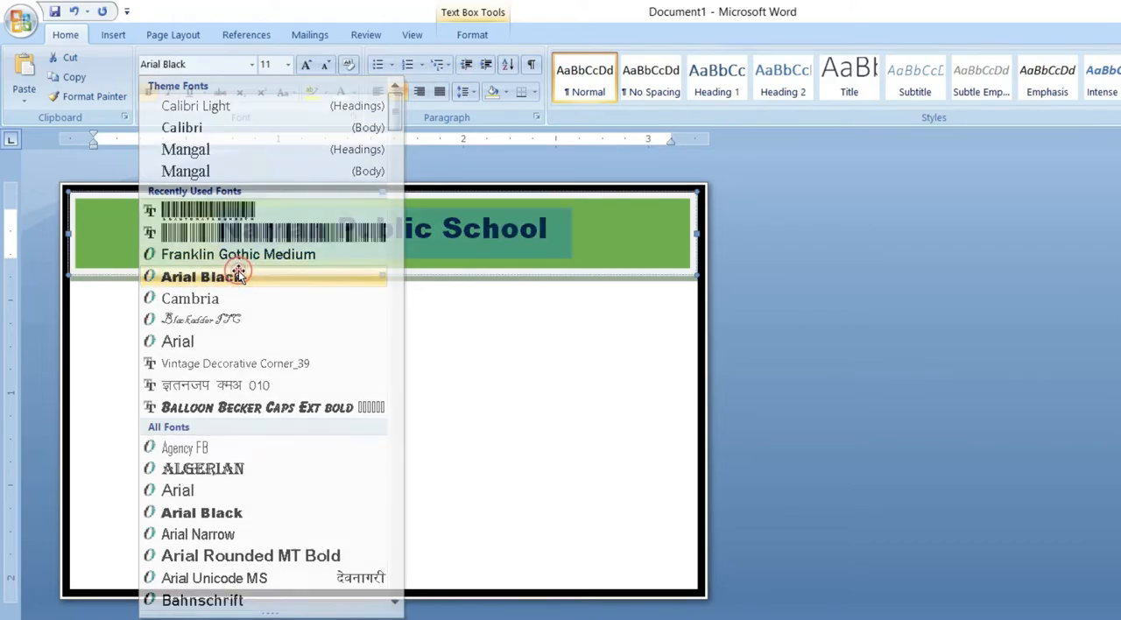
left_click(375, 228)
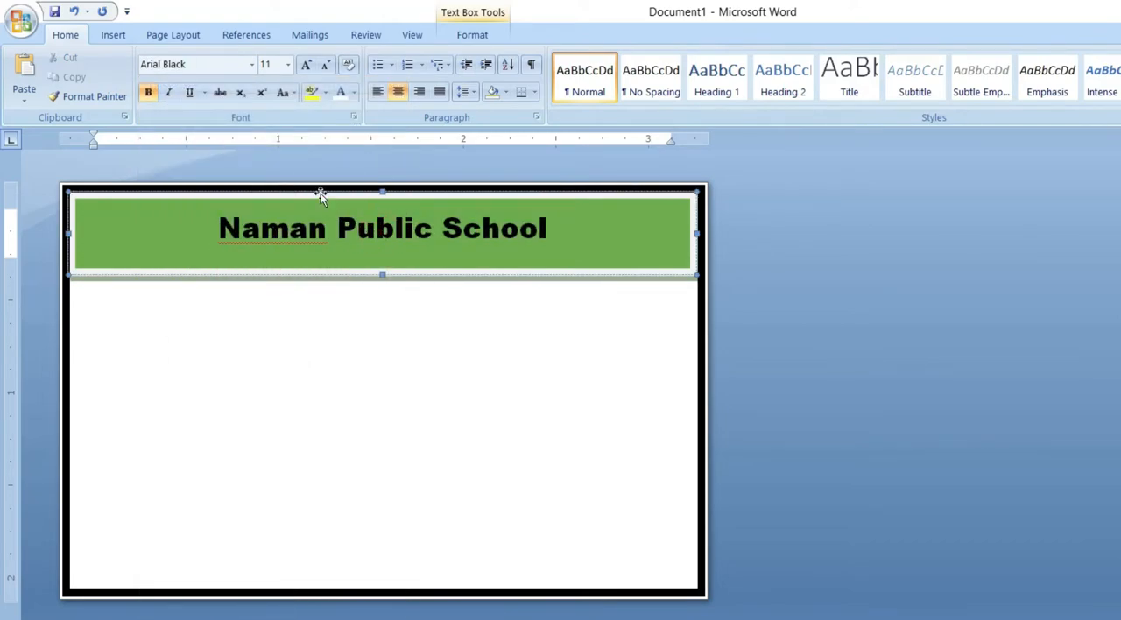
Step: Increase the school name's font size to 16 and stretch the green text box up to the page's upper edge
triple_click(438, 224)
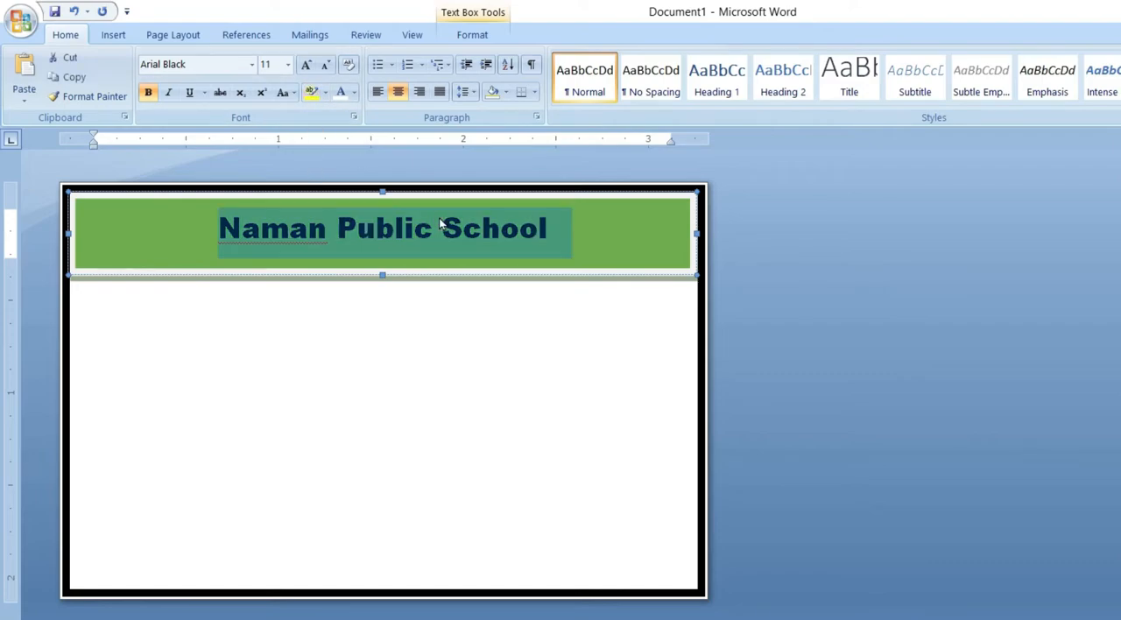
left_click(306, 64)
left_click(306, 64)
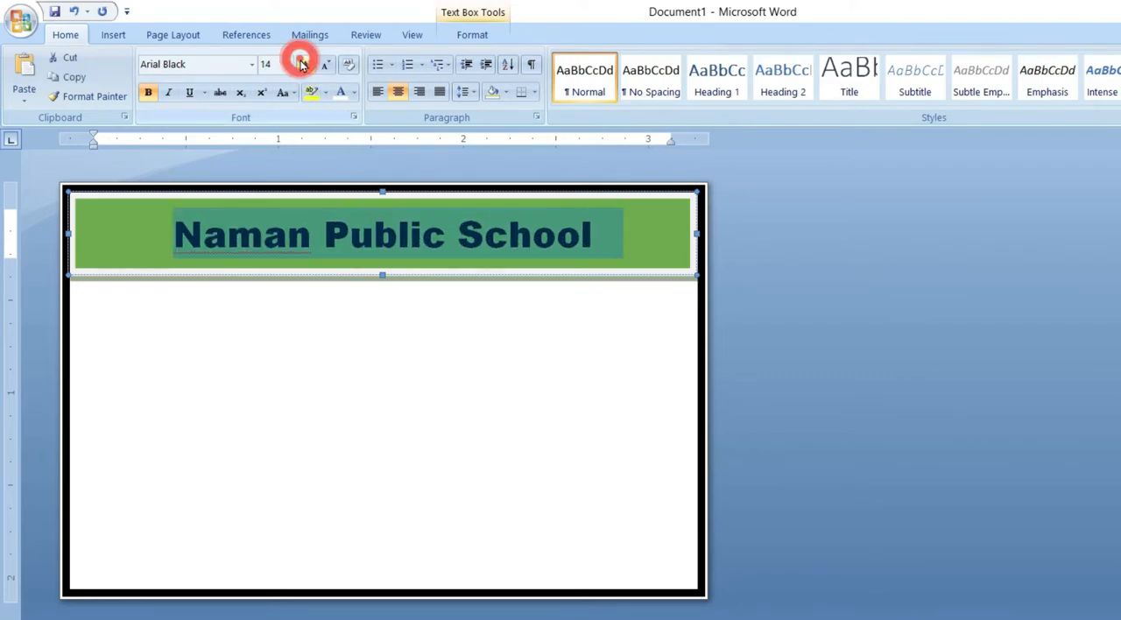
left_click(306, 64)
left_click(381, 190)
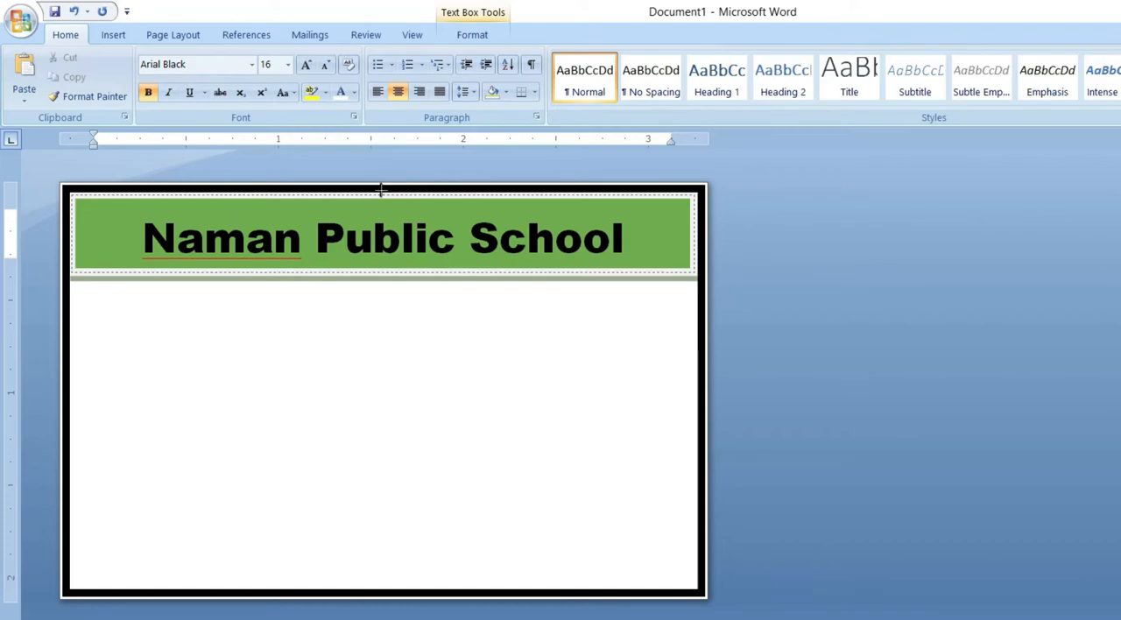
left_click_drag(381, 190, 382, 176)
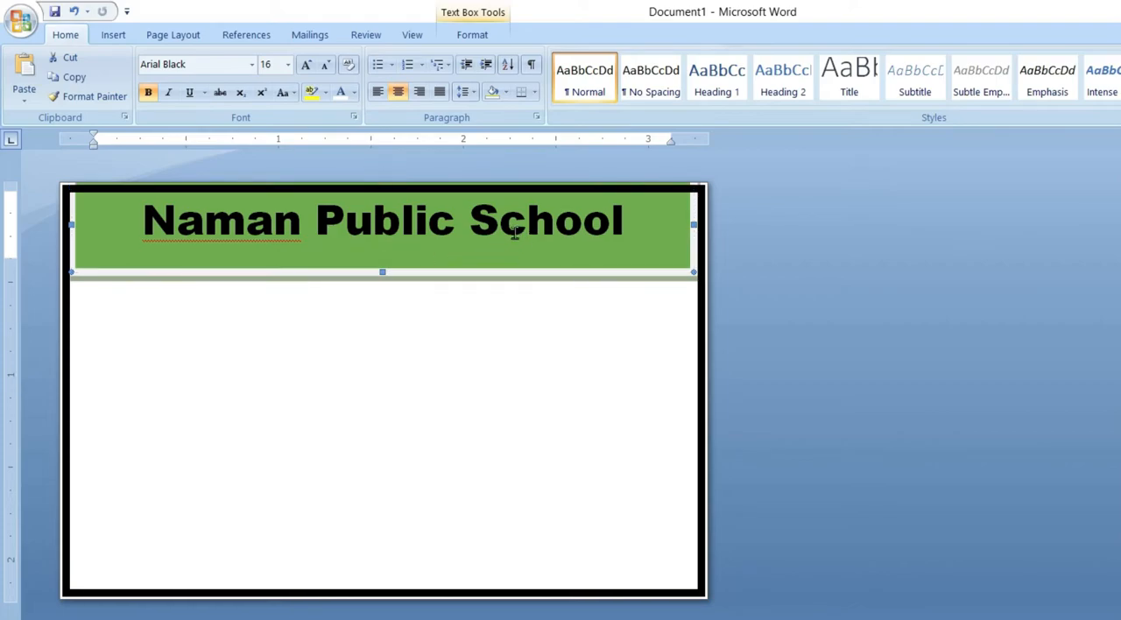
Step: Change the font color of the school name to white
left_click(604, 221)
triple_click(563, 226)
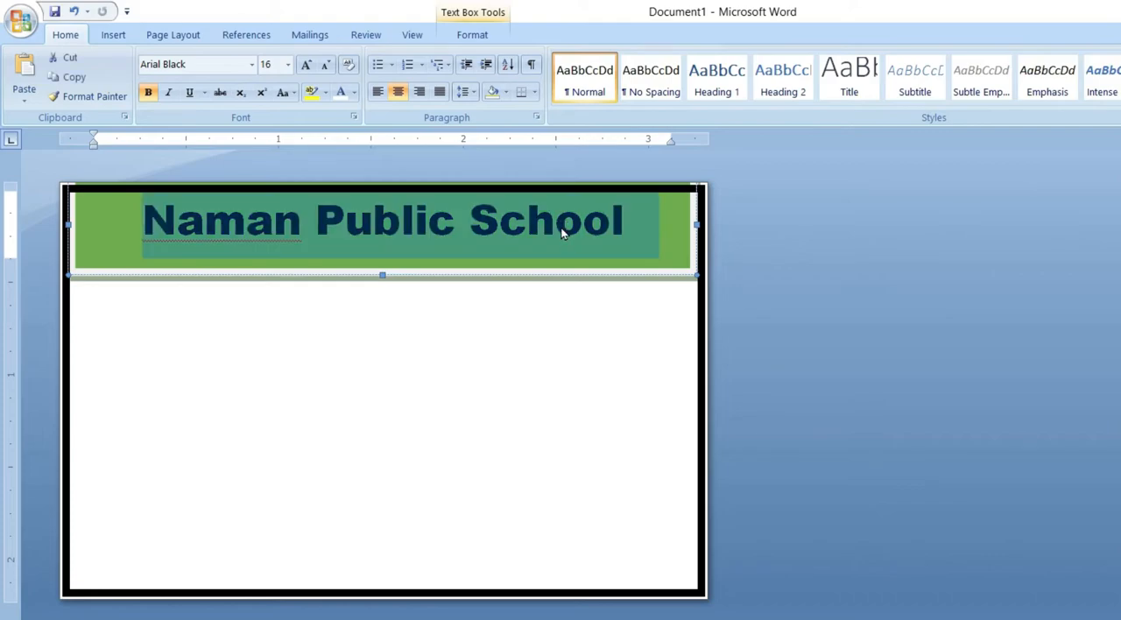
left_click(343, 92)
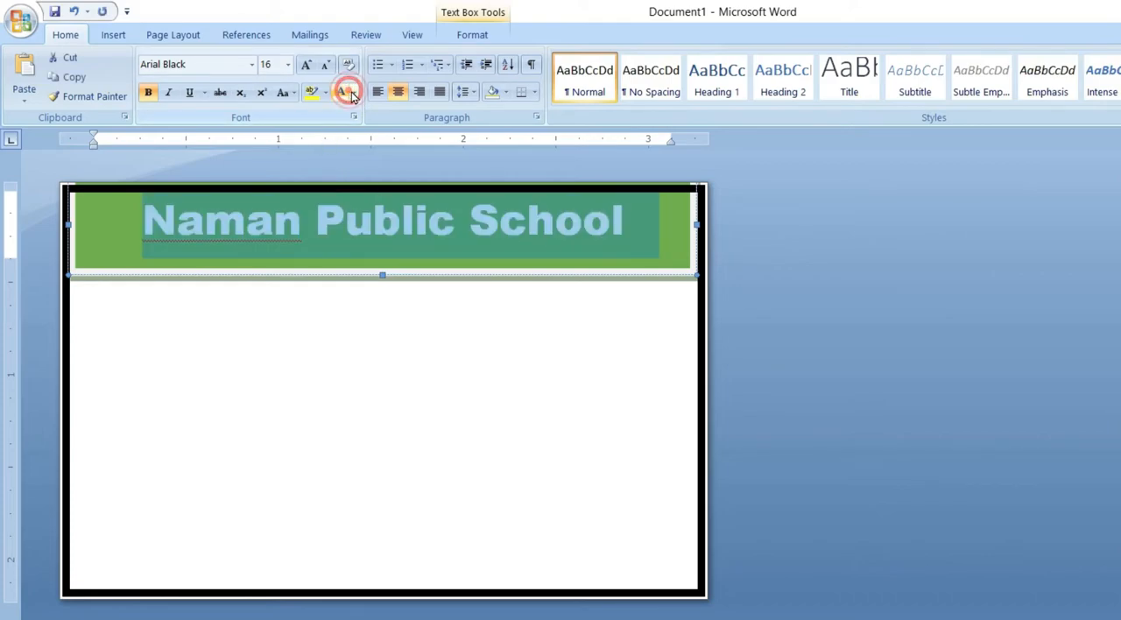
left_click(354, 93)
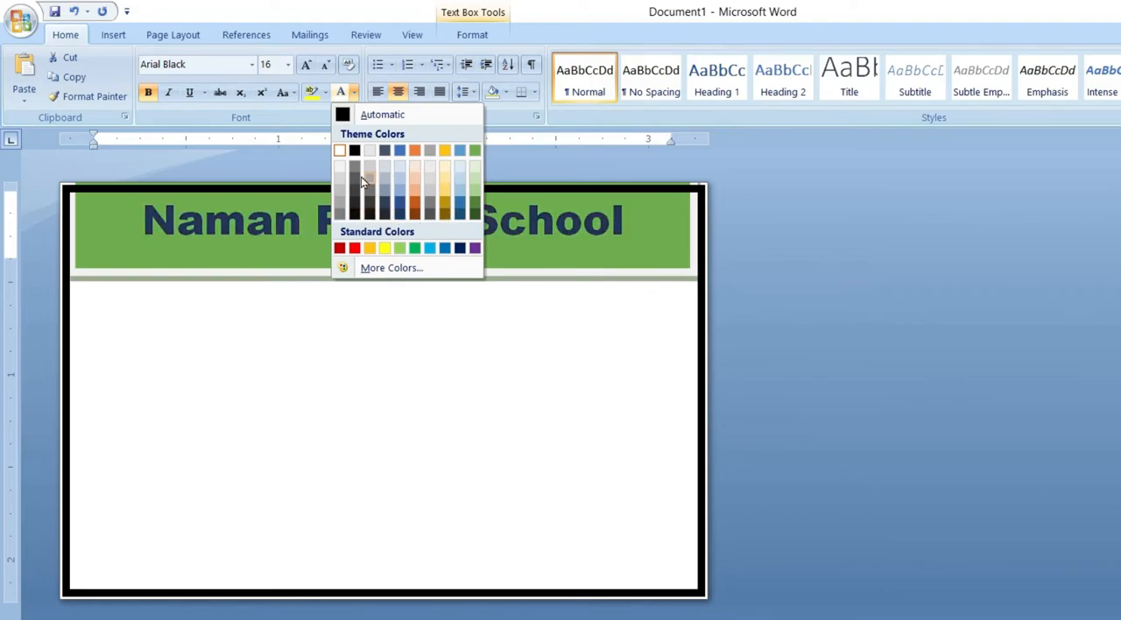
left_click(341, 152)
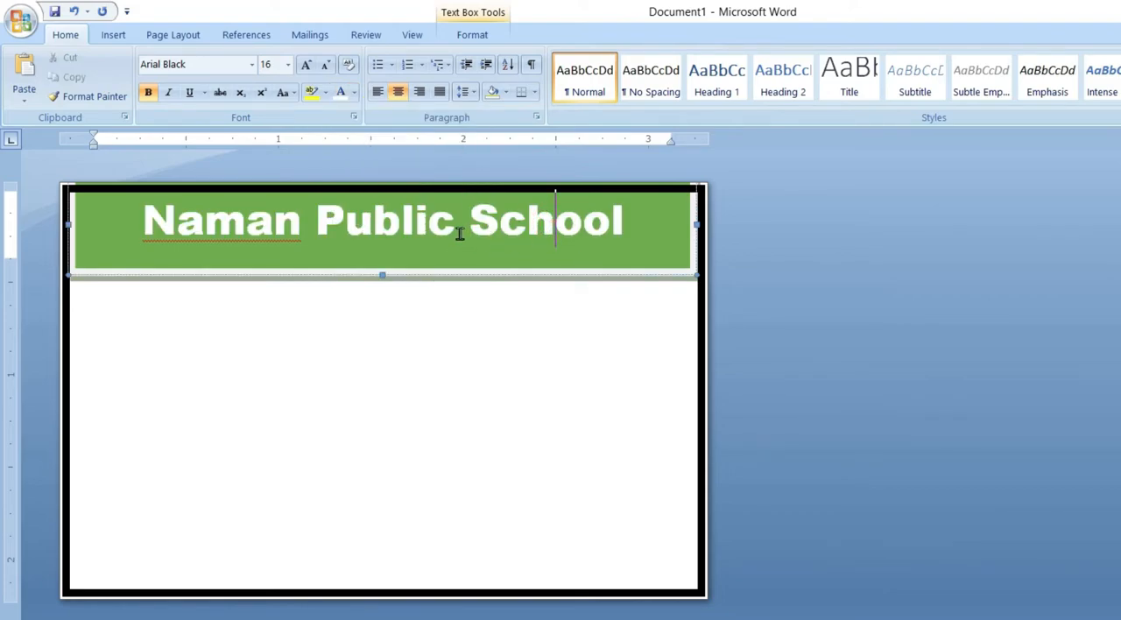
Step: Draw a narrow text box inside the green header, directly below the school name
left_click(117, 38)
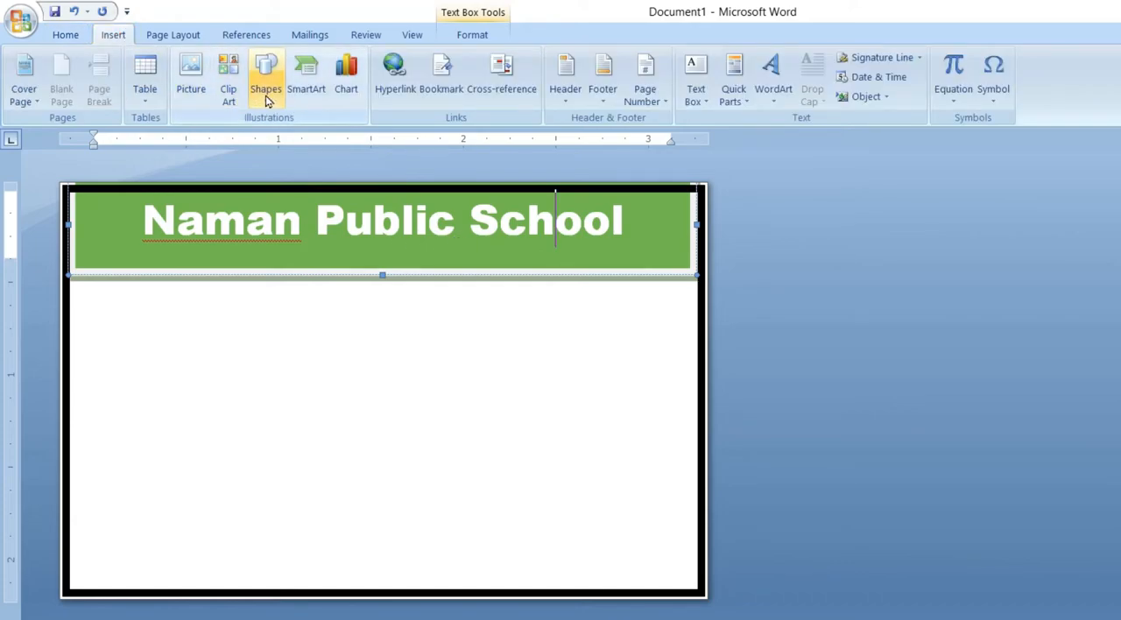
left_click(266, 95)
left_click(259, 139)
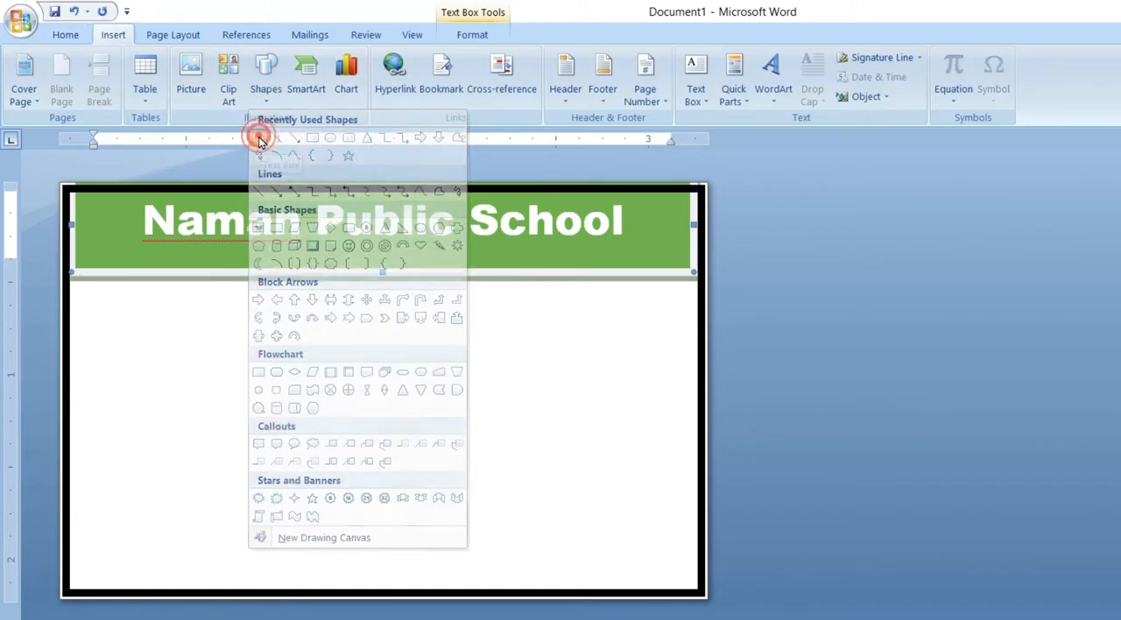
left_click_drag(166, 241, 601, 262)
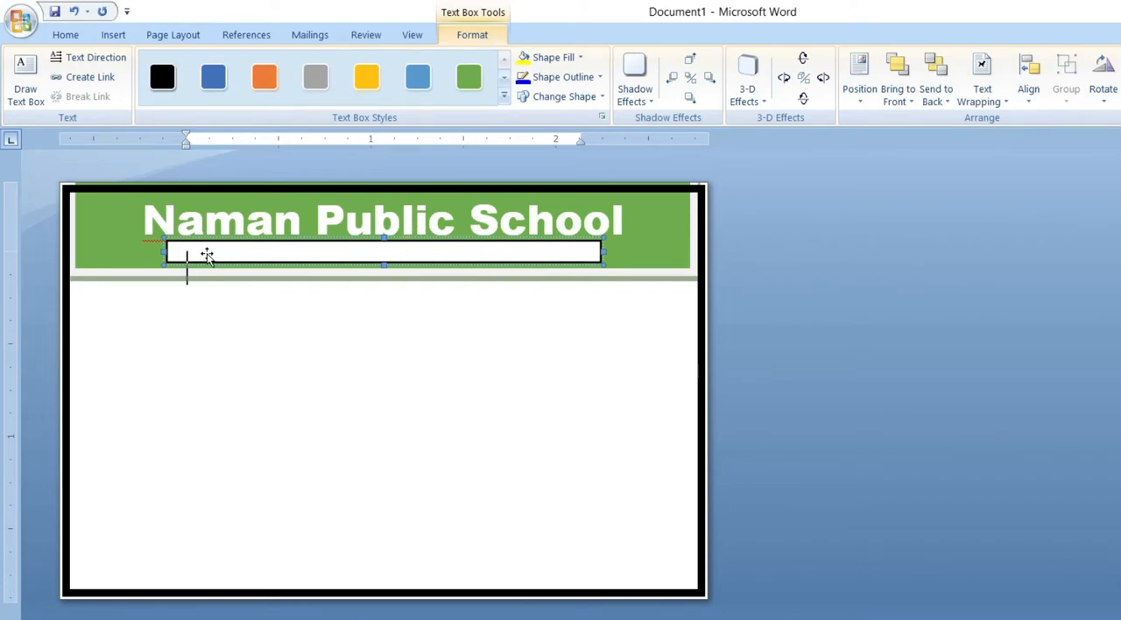
Step: Set the font size in the new text box to 5 and extend the box down past the green band
left_click(61, 34)
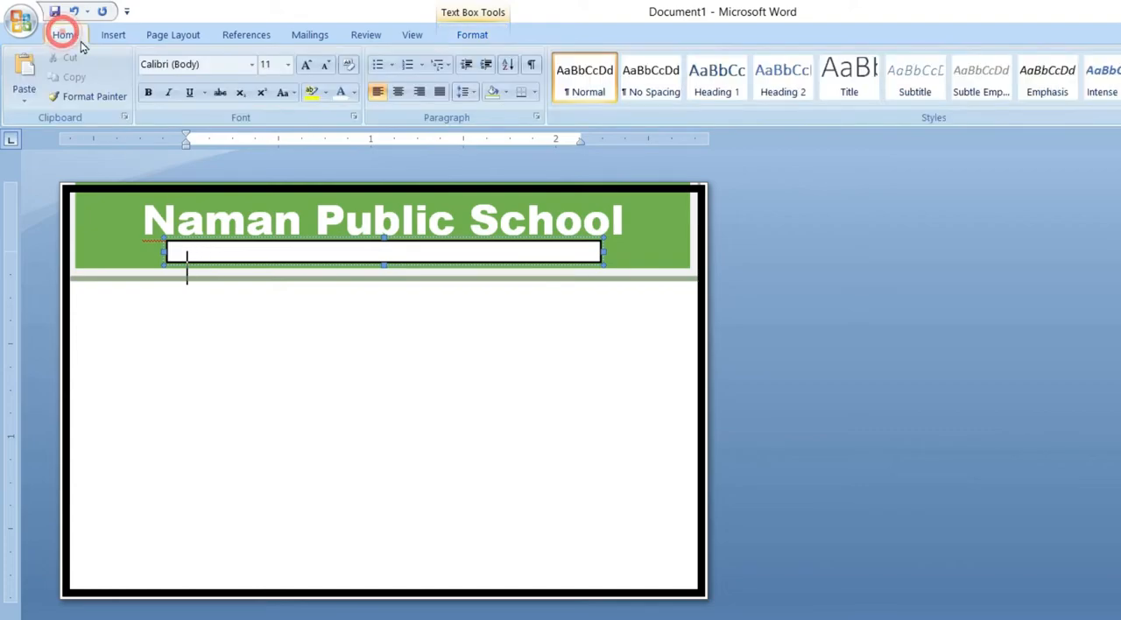
left_click(269, 67)
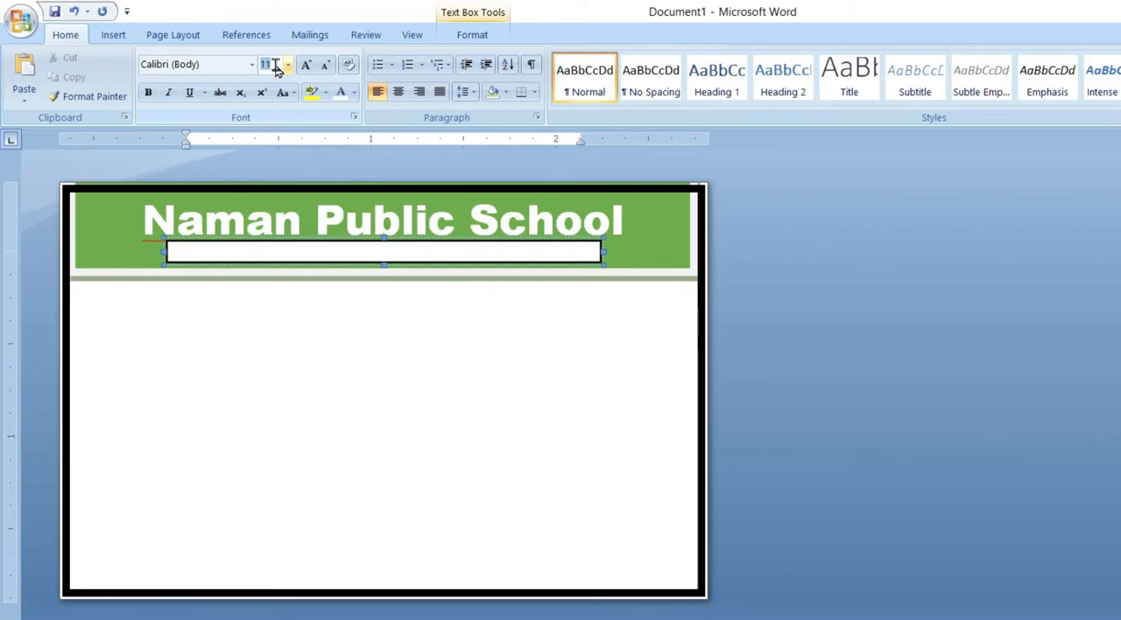
type("5")
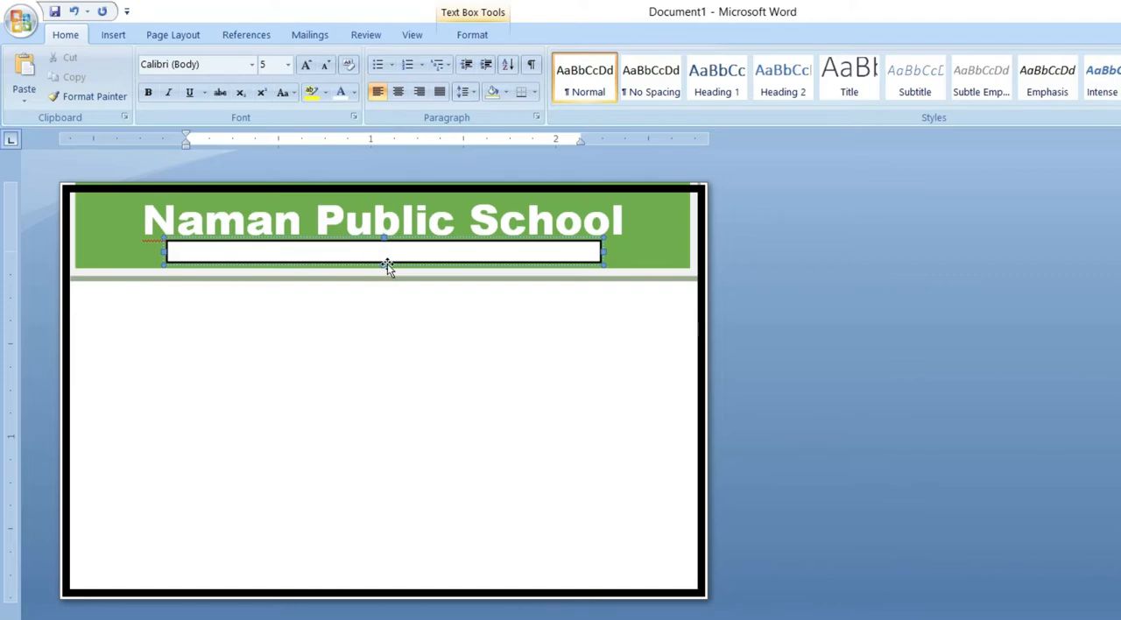
left_click_drag(385, 264, 383, 279)
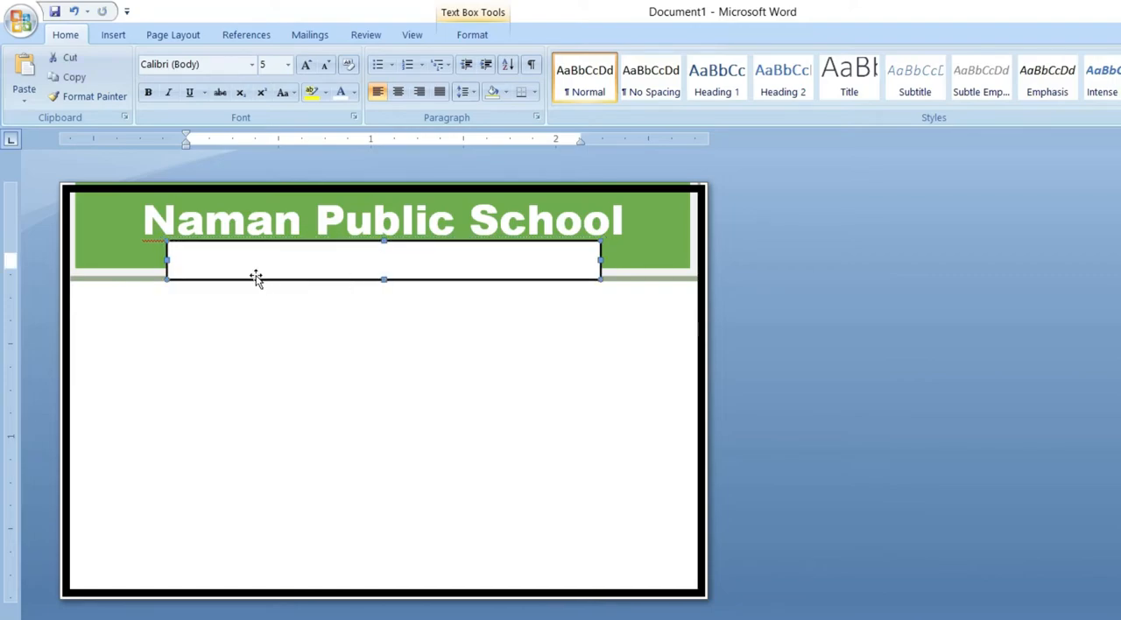
Step: Enter the school's address, phone and e-mail as one centred line in the small text box and widen the box on both sides
left_click(196, 256)
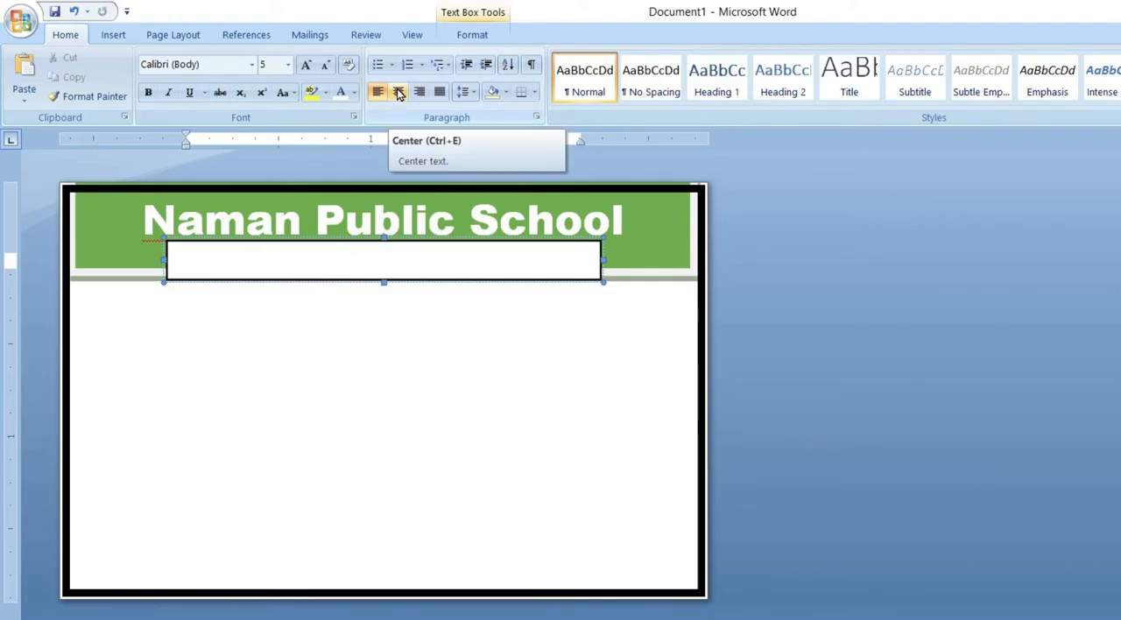
left_click(398, 92)
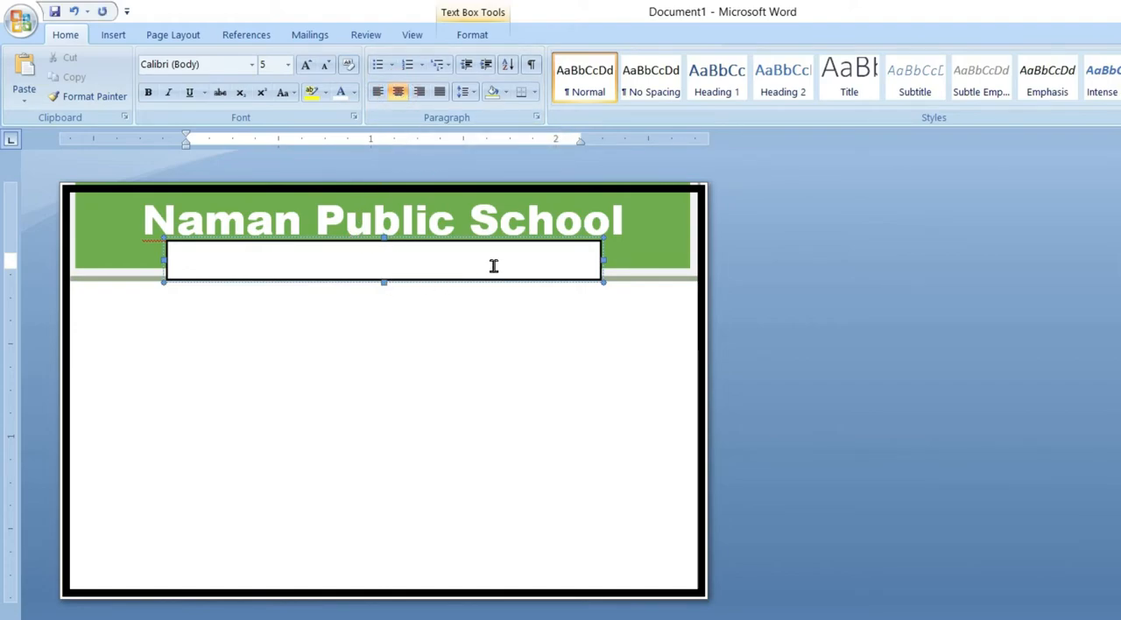
key("ctrl+v")
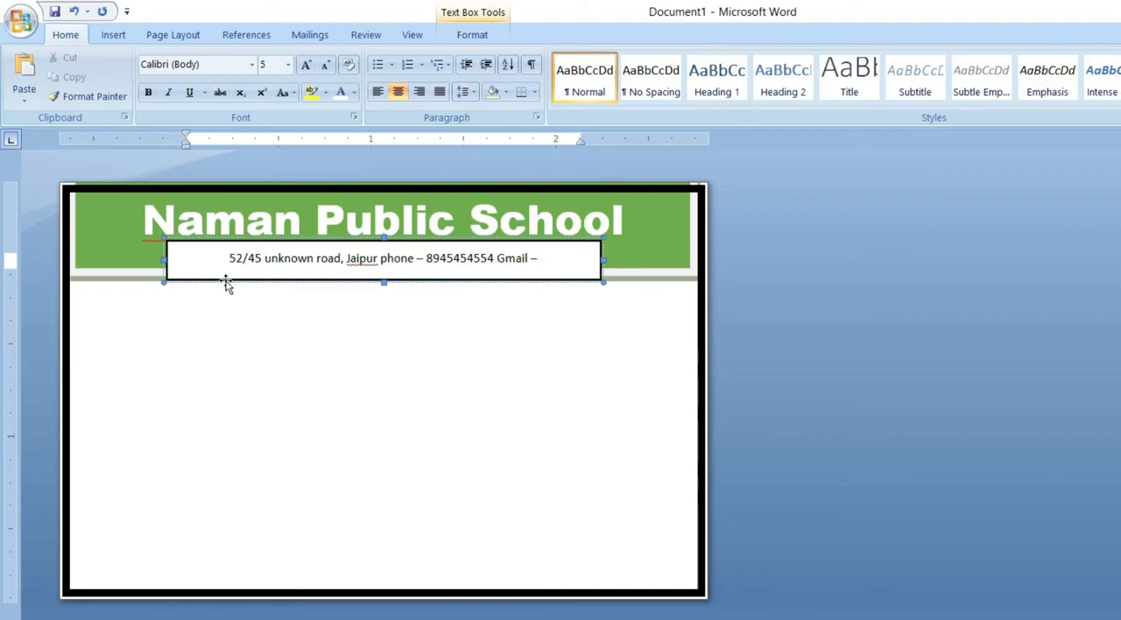
left_click_drag(165, 260, 138, 260)
left_click_drag(600, 259, 629, 259)
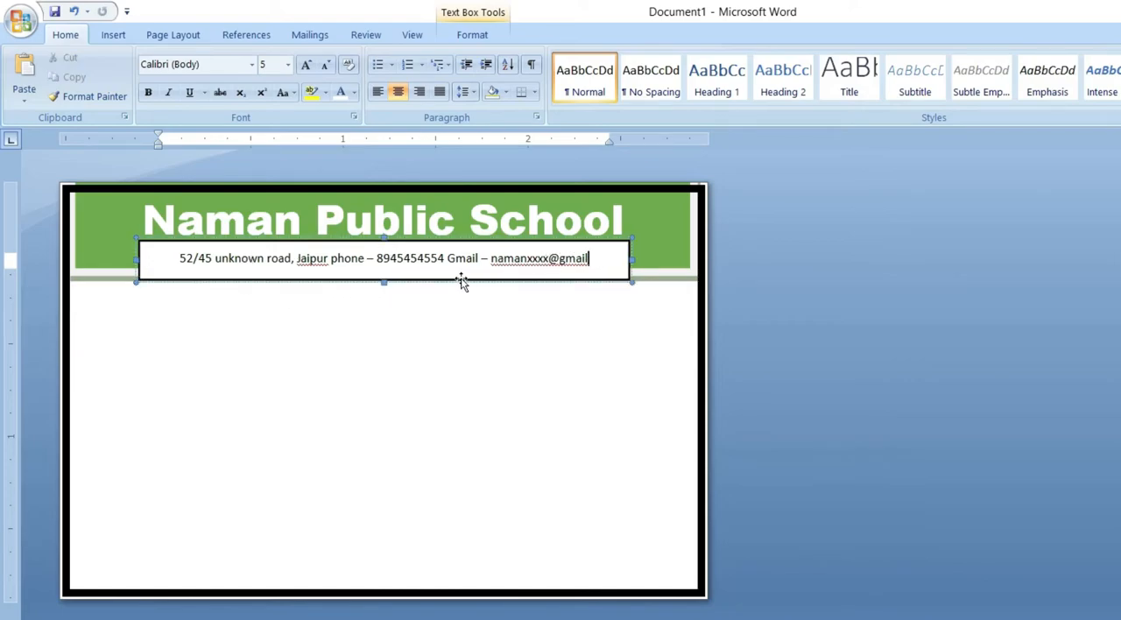
Step: Move the contact details text box slightly up and to the left, closer to the school name
left_click(440, 300)
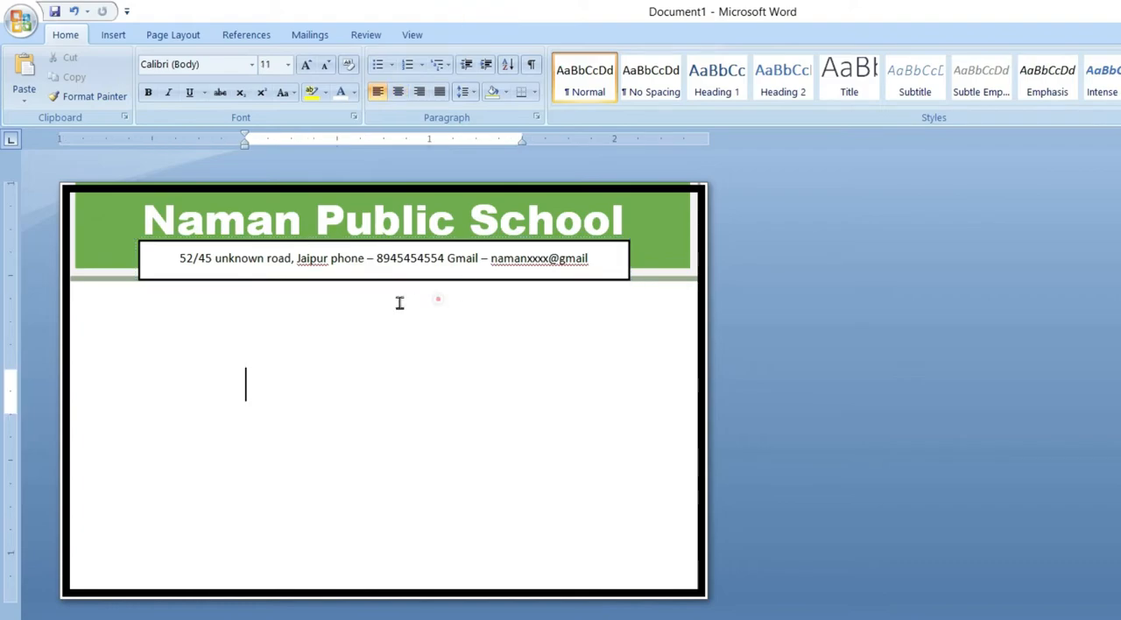
left_click(405, 257)
left_click(435, 241)
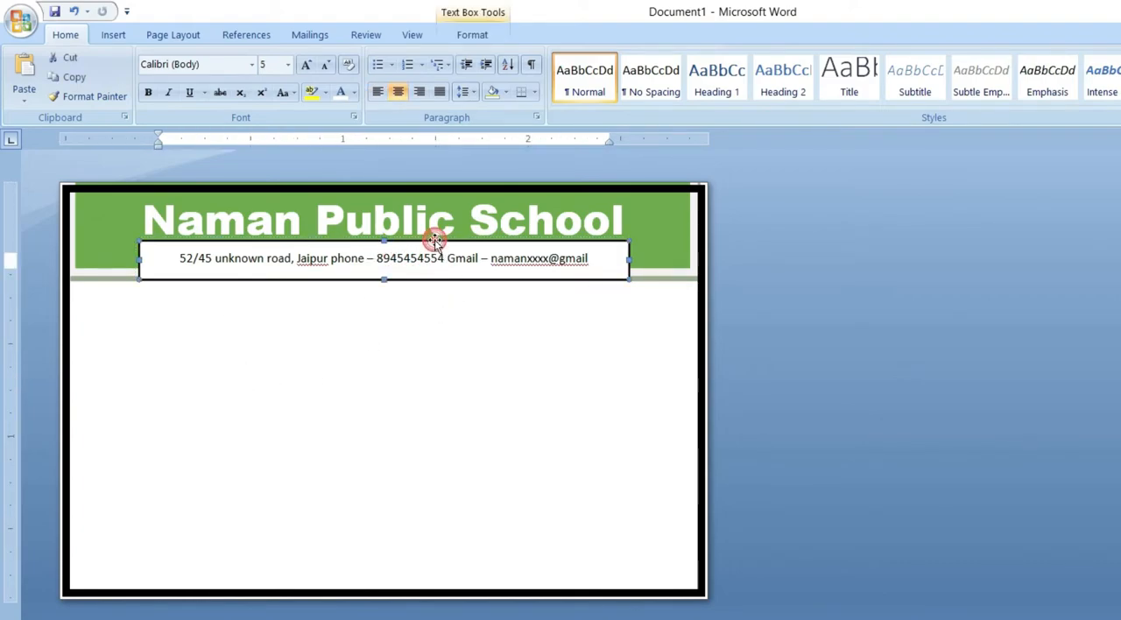
left_click_drag(433, 244, 424, 236)
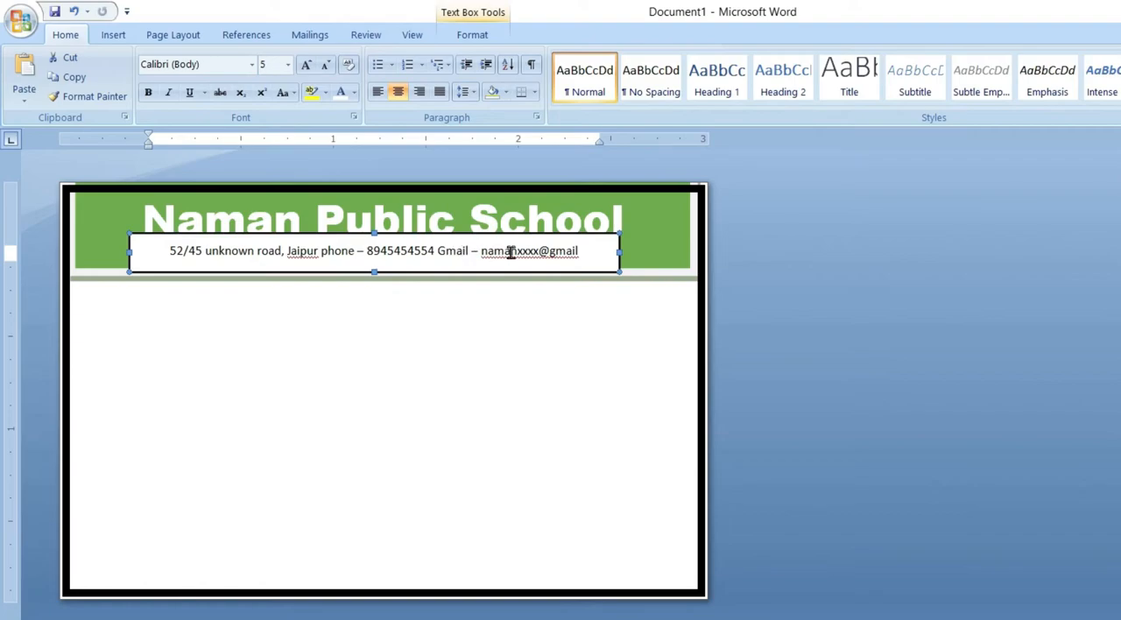
Step: Remove the fill and the outline of the contact details text box
left_click(478, 40)
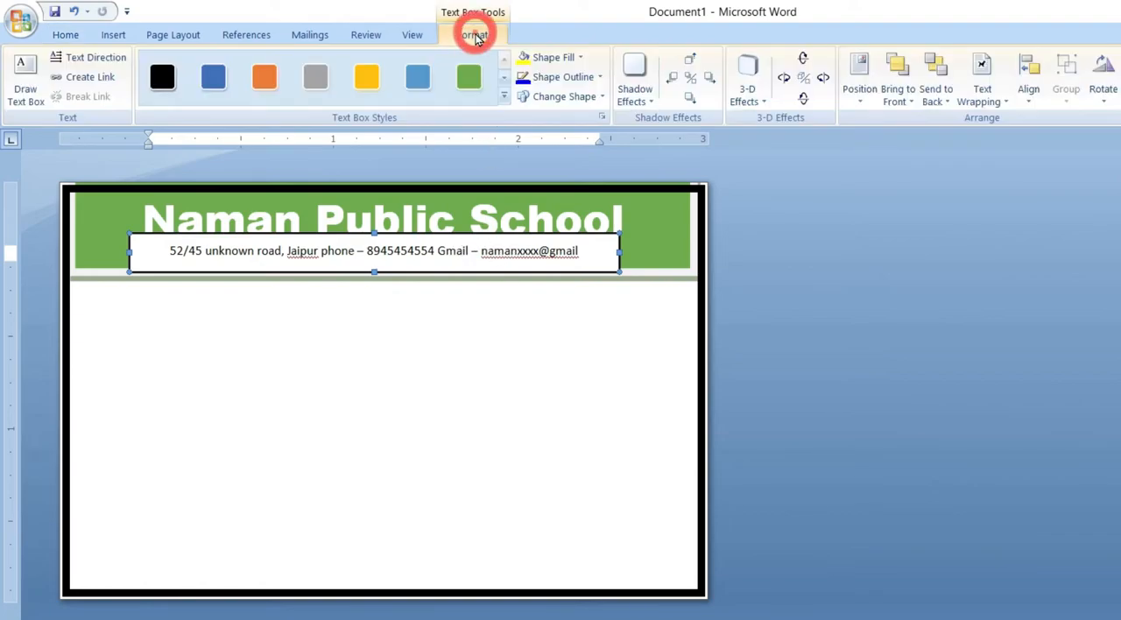
left_click(583, 60)
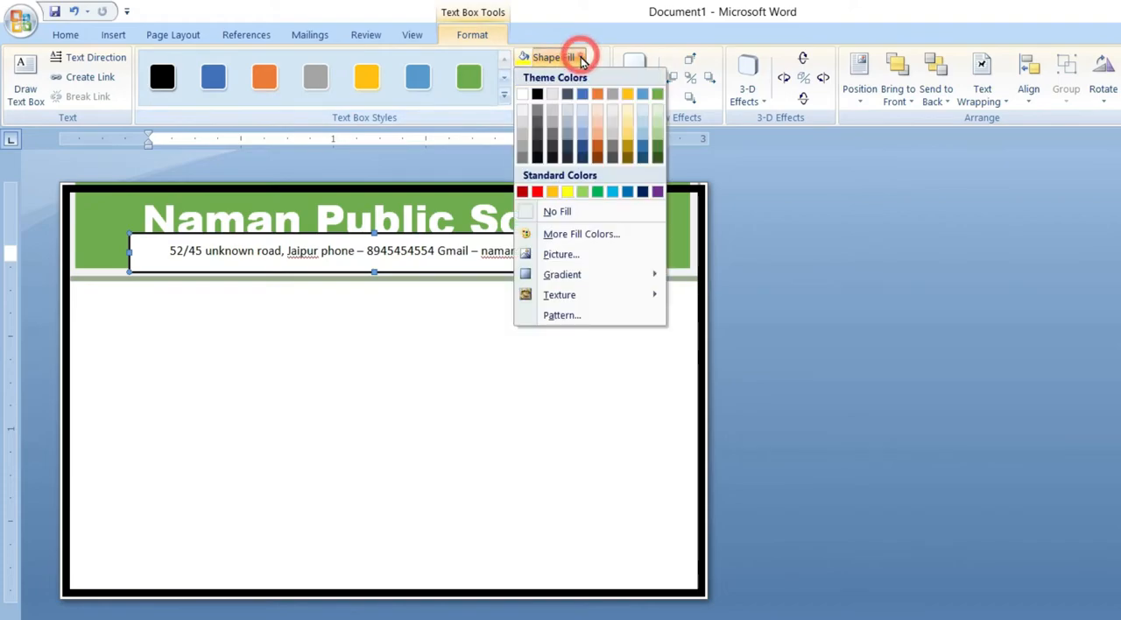
left_click(578, 213)
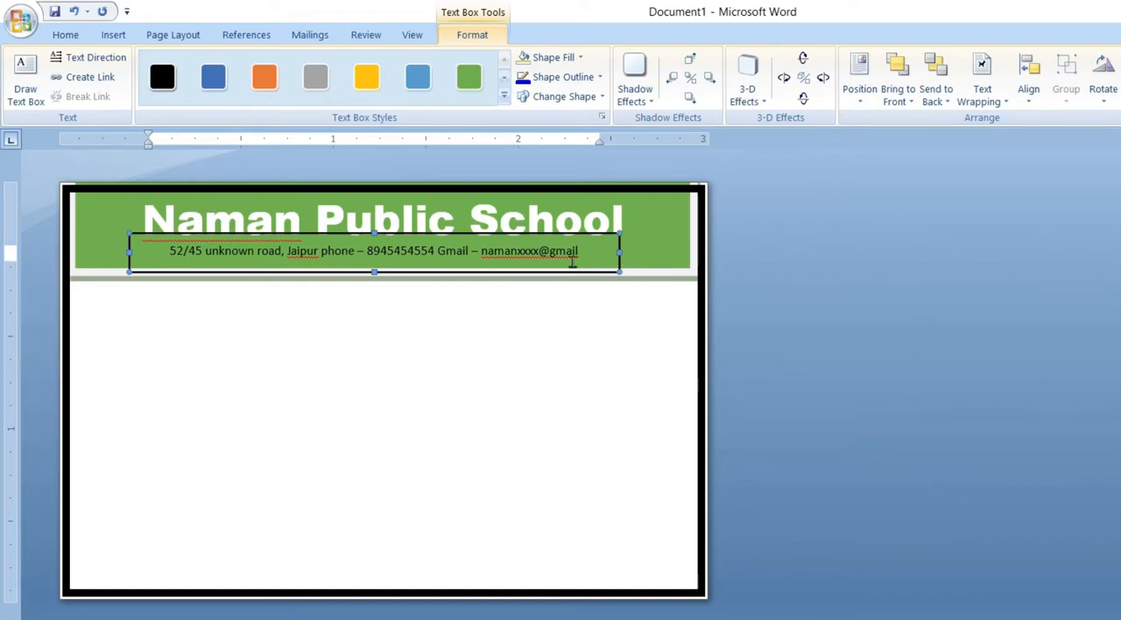
left_click(594, 80)
left_click(587, 229)
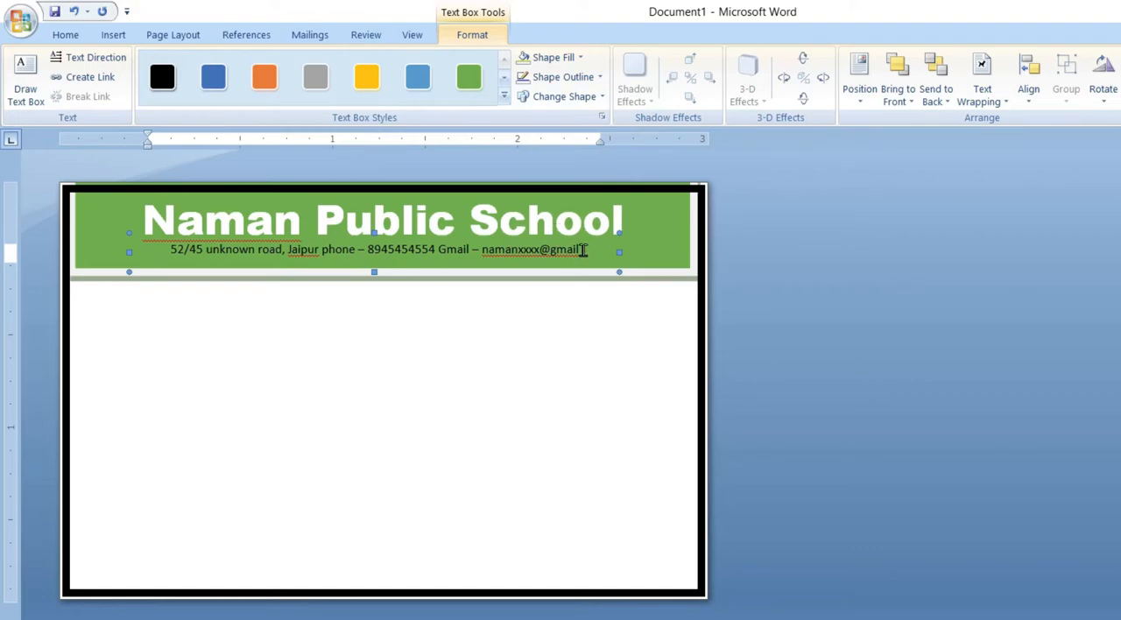
Step: Change the font color of the whole contact details line to white
left_click(584, 251)
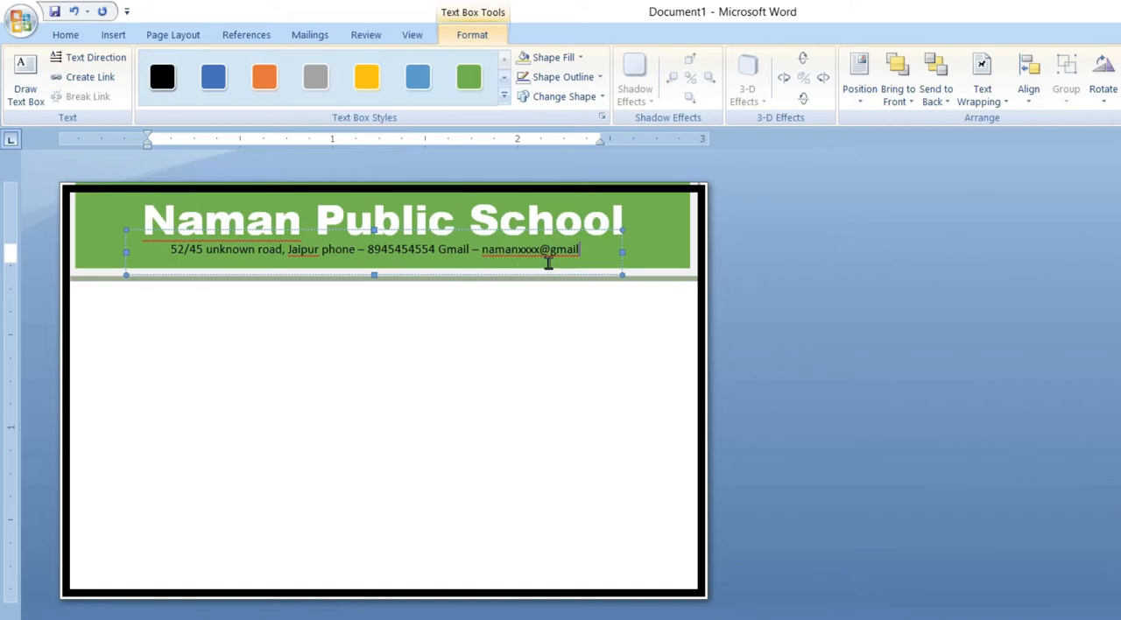
key("ctrl+a")
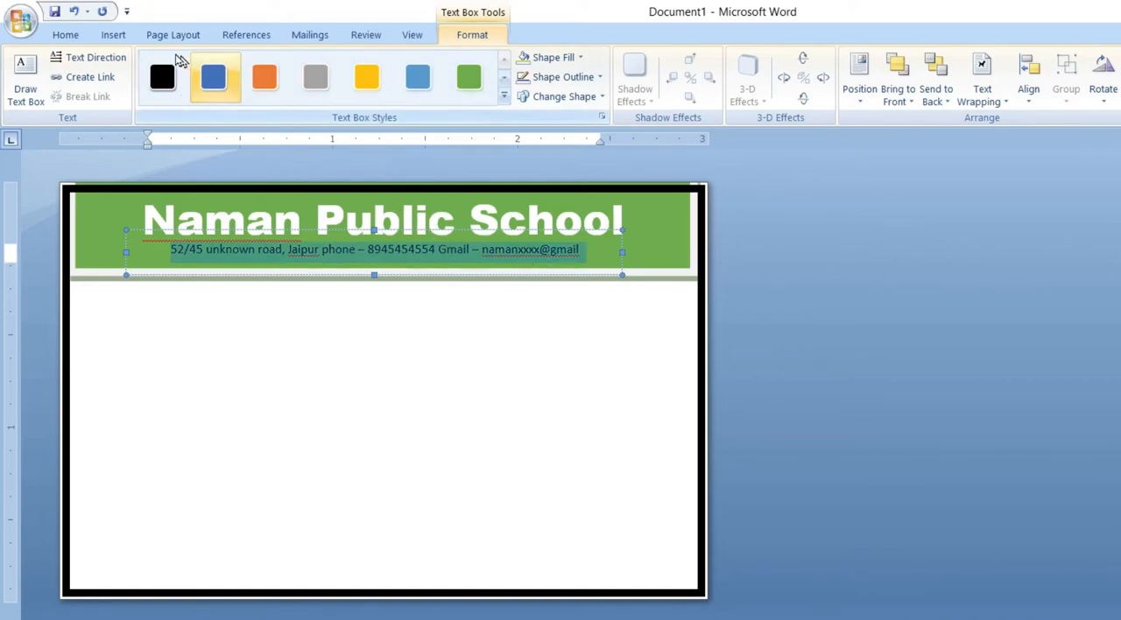
left_click(65, 35)
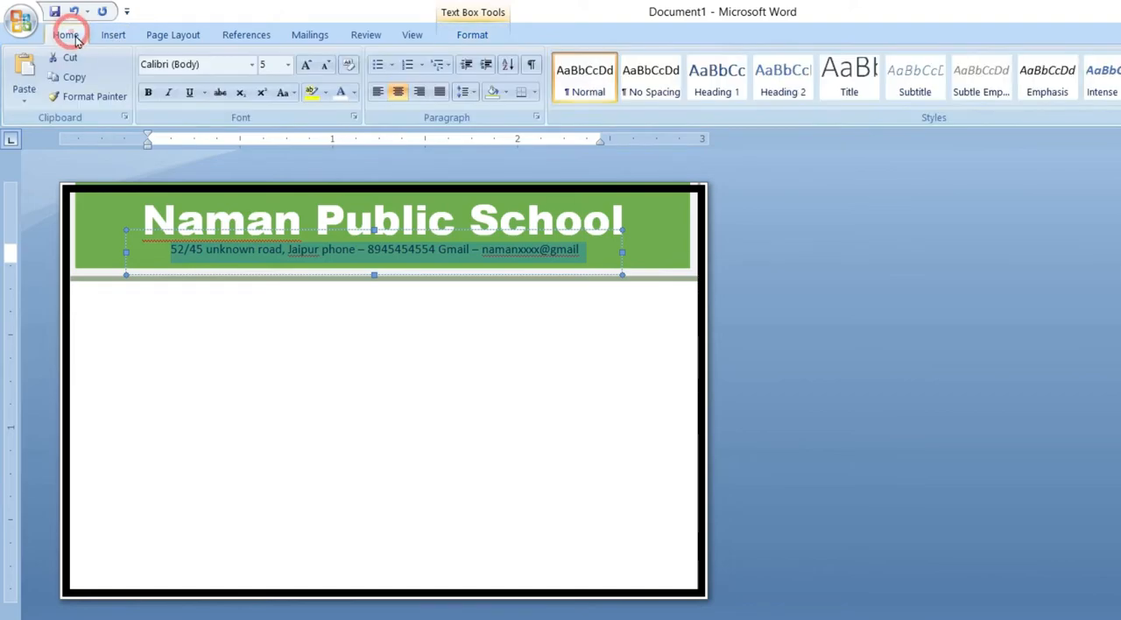
left_click(353, 93)
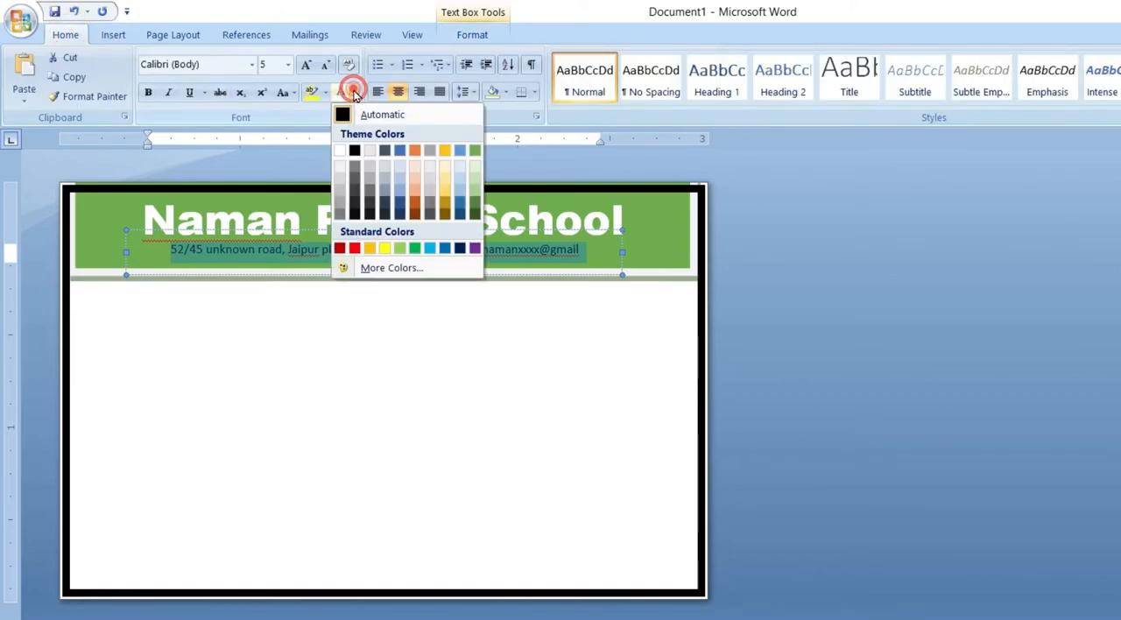
left_click(343, 154)
Step: Ignore the flagged spelling errors in the contact details line and the school name
right_click(537, 256)
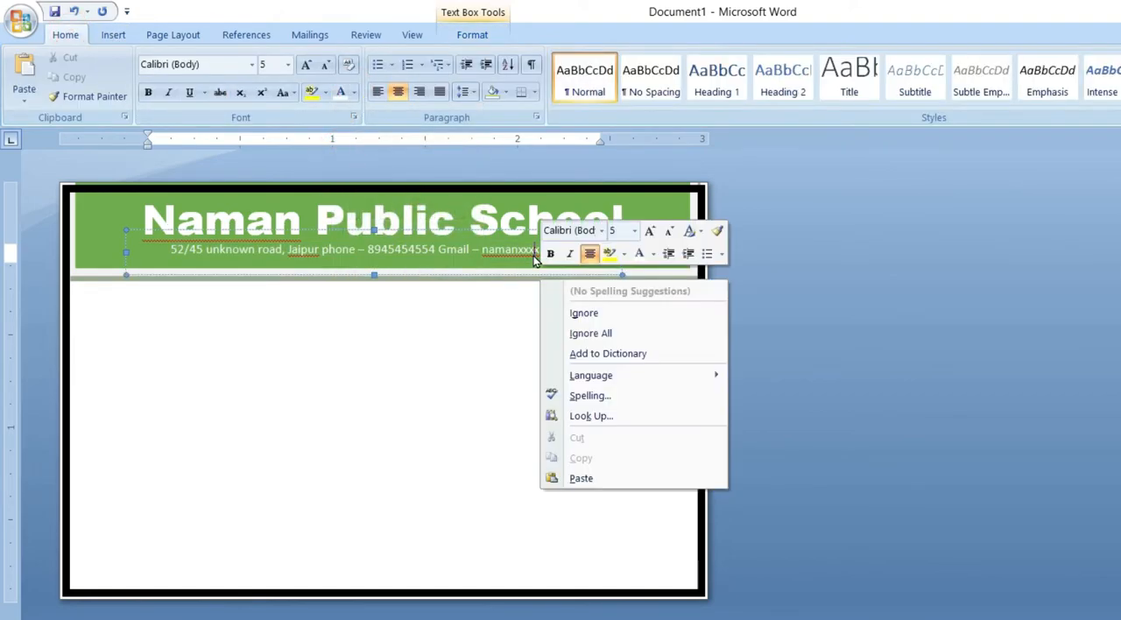
left_click(585, 314)
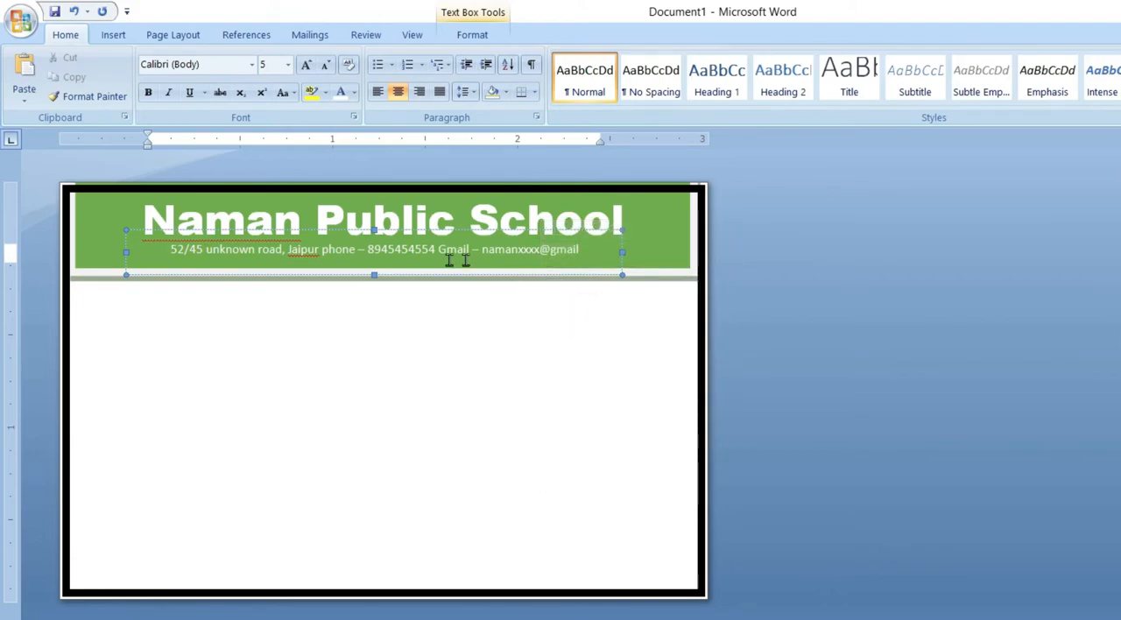
left_click(517, 221)
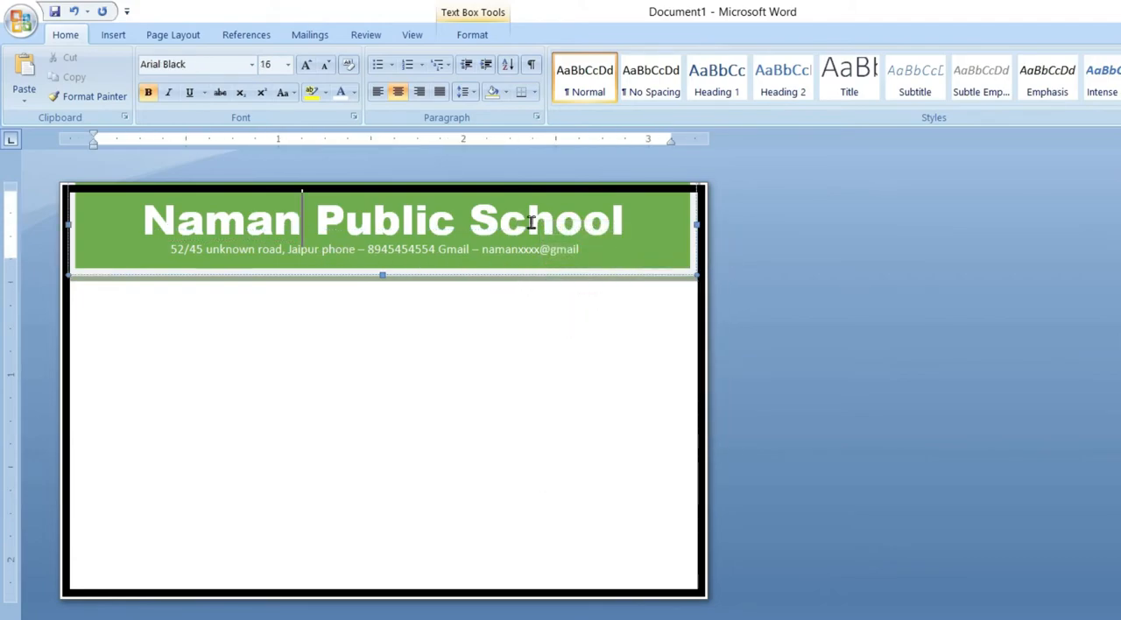
left_click(338, 321)
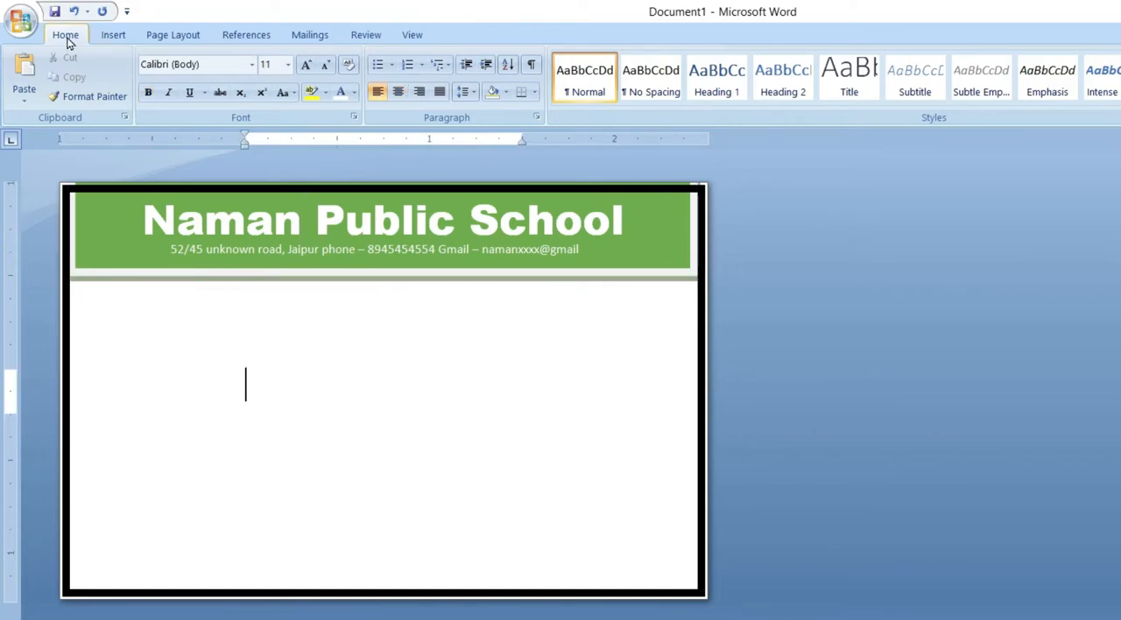
Step: Draw a text box below the green header and enter "Student Identity Card" in it
left_click(112, 36)
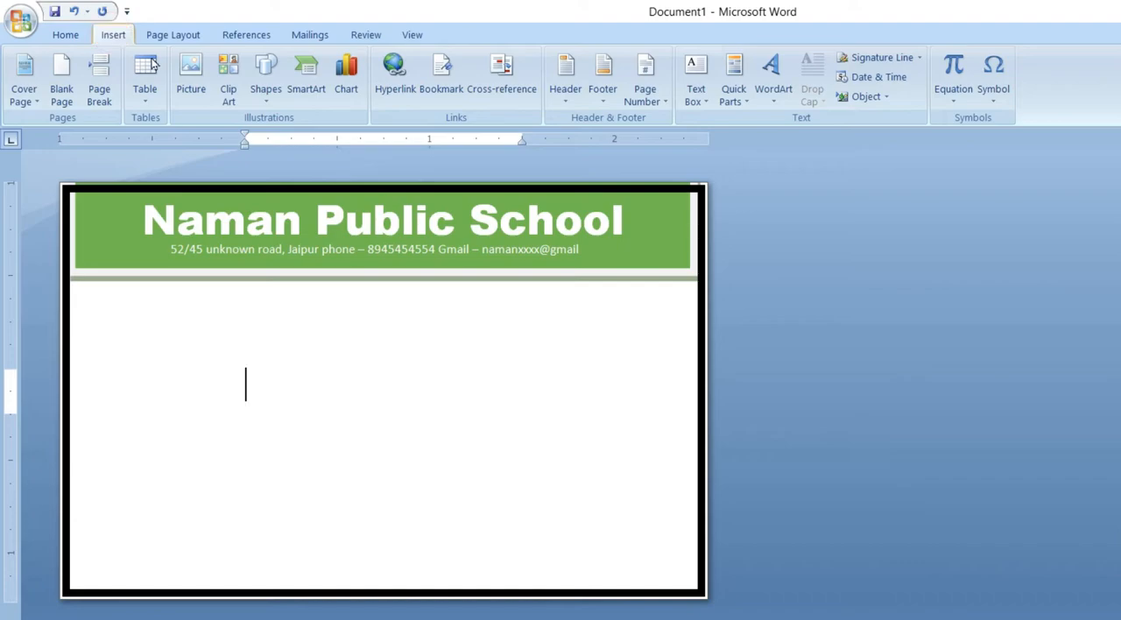
left_click(268, 98)
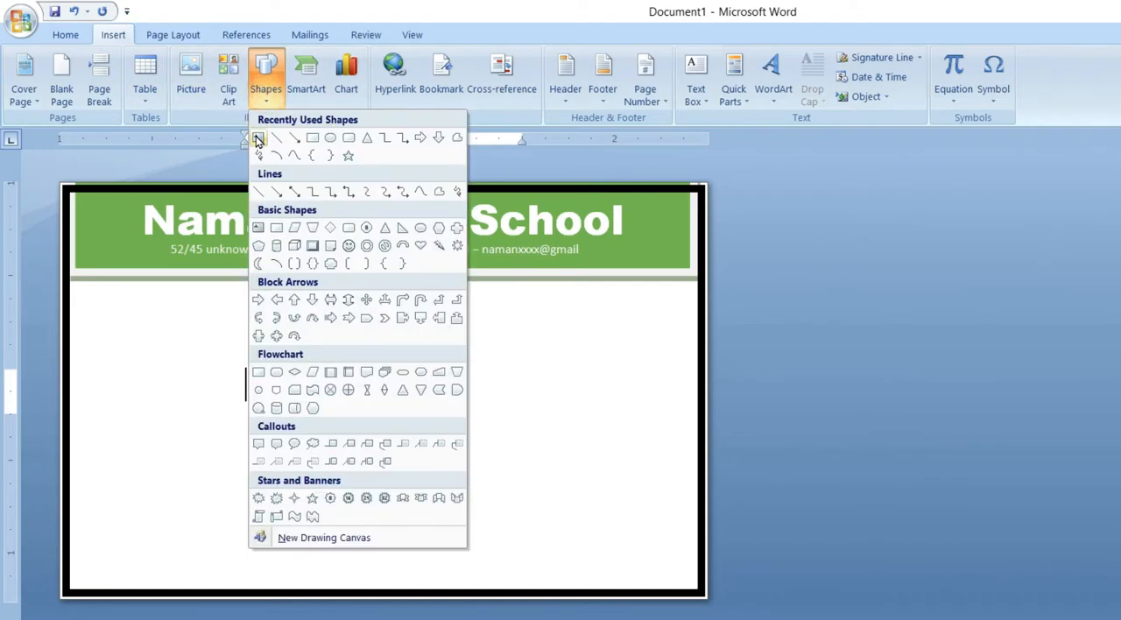
left_click(261, 140)
left_click_drag(174, 294, 575, 352)
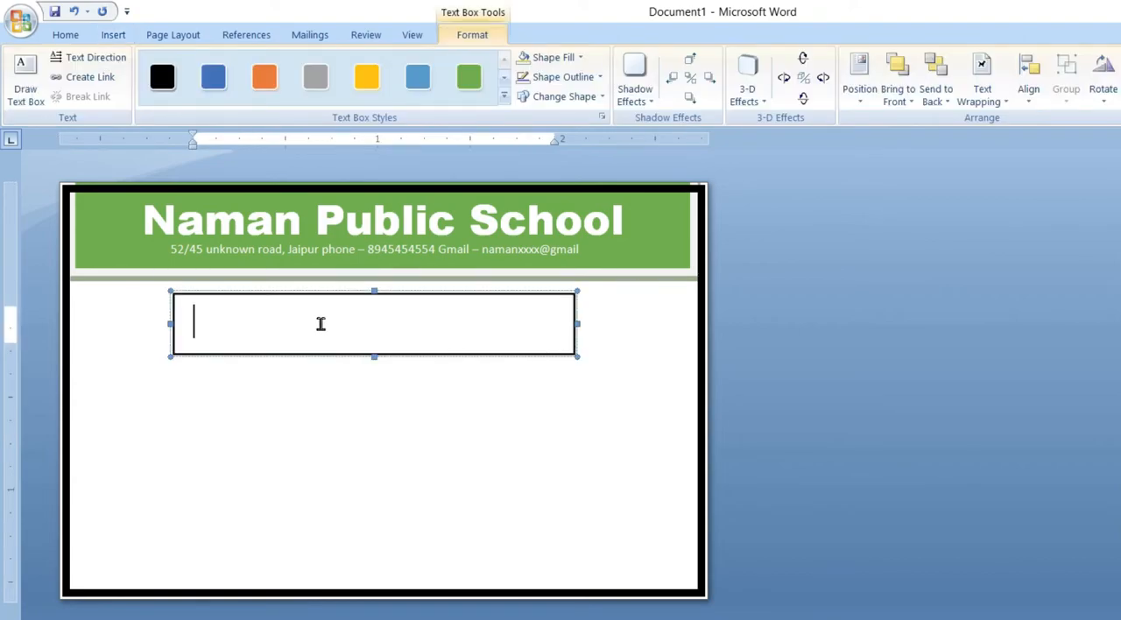
type("Student Identity Card")
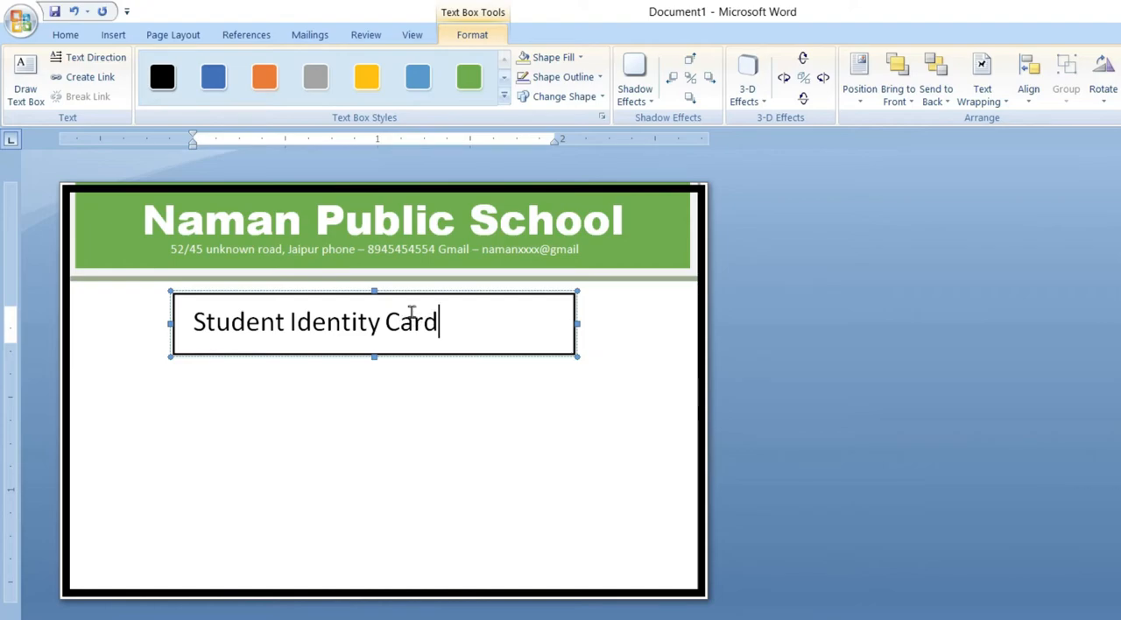
Step: Center the "Student Identity Card" title in its text box and select the whole title
left_click(65, 34)
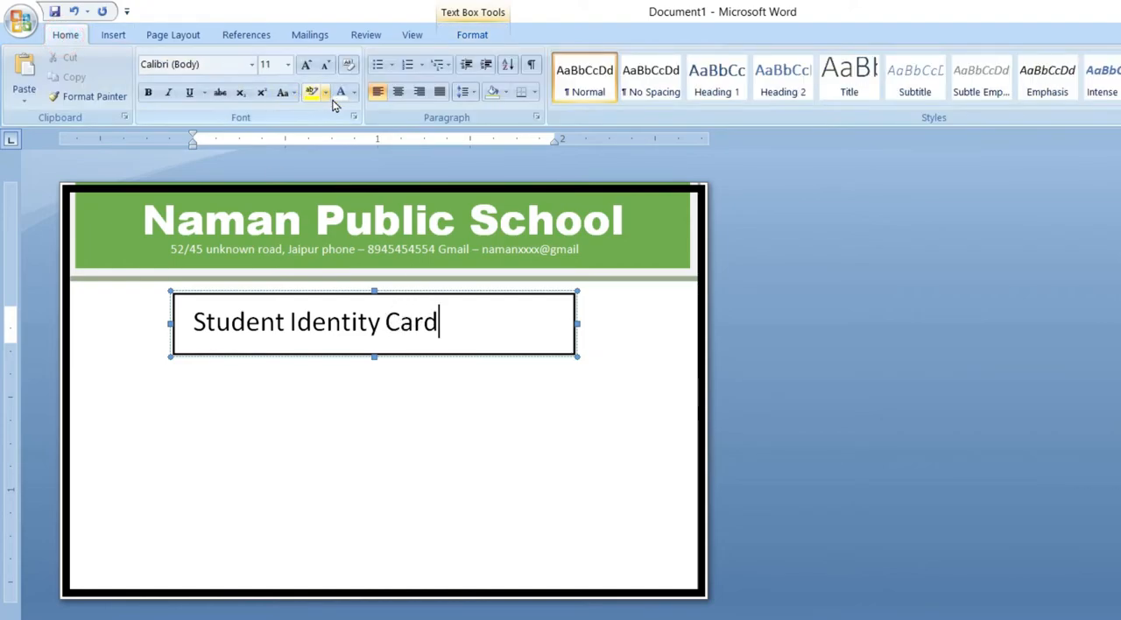
left_click(398, 91)
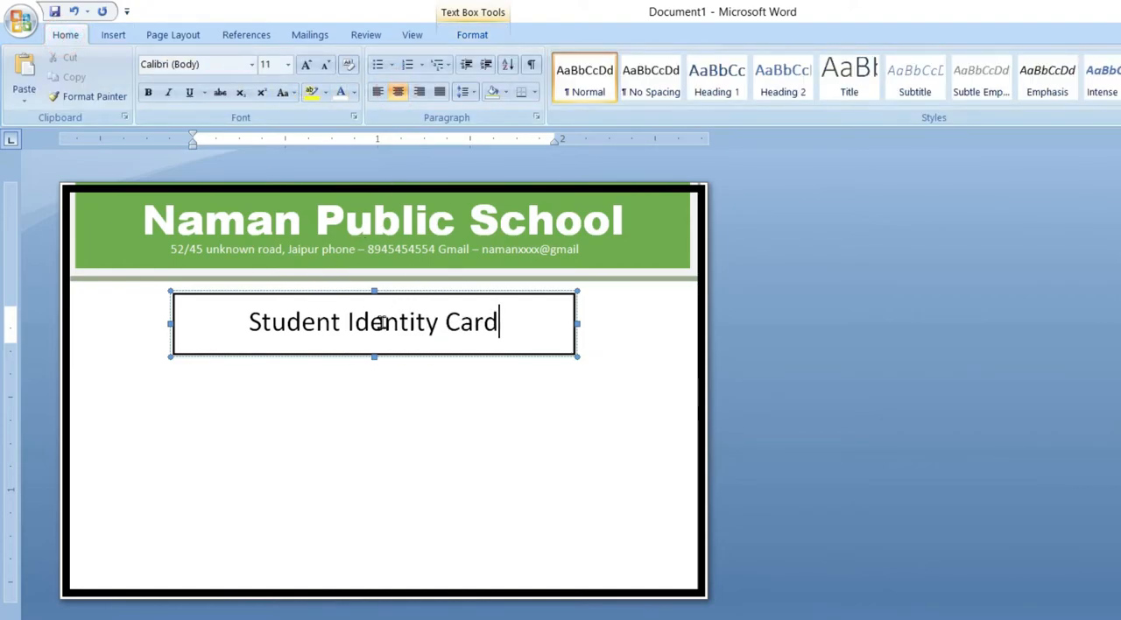
key("ctrl+a")
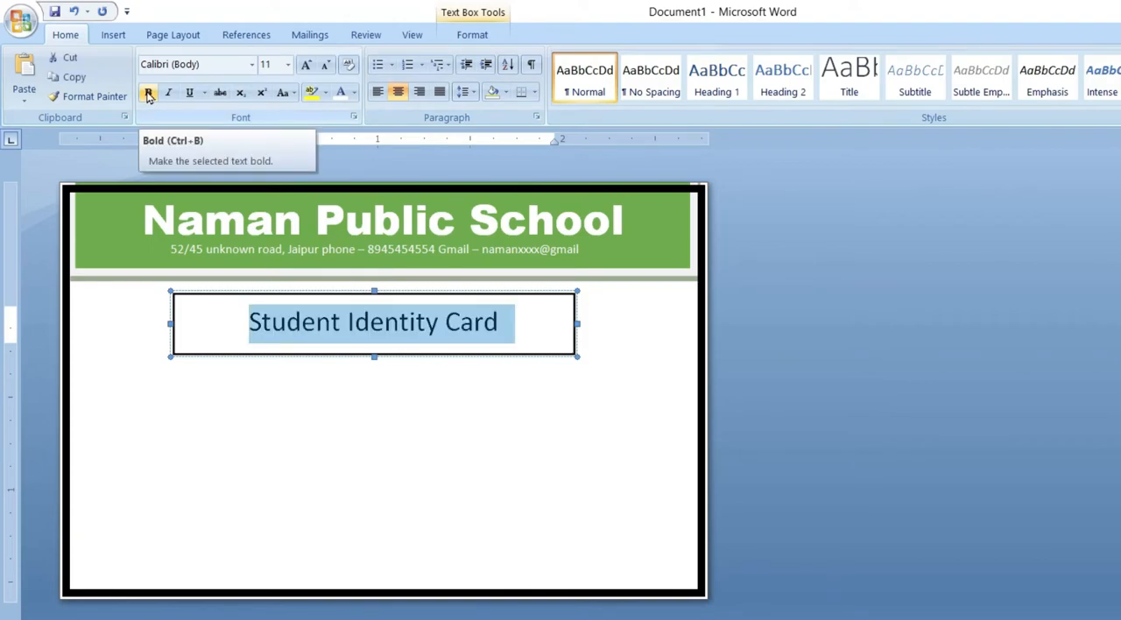